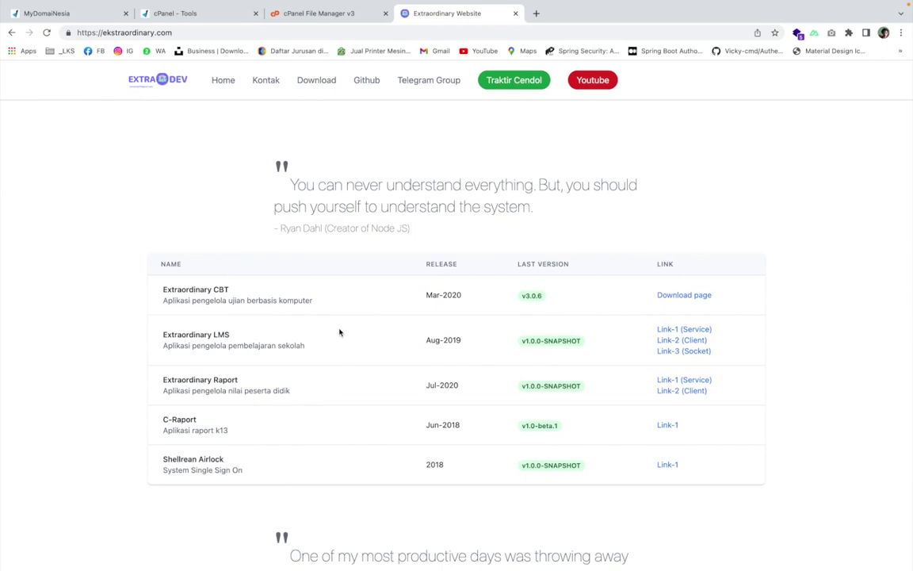
- Download the Extraordinary CBT 3.16.3 build for shared hosting via Shellrean Space from the site's download page
left_click(320, 87)
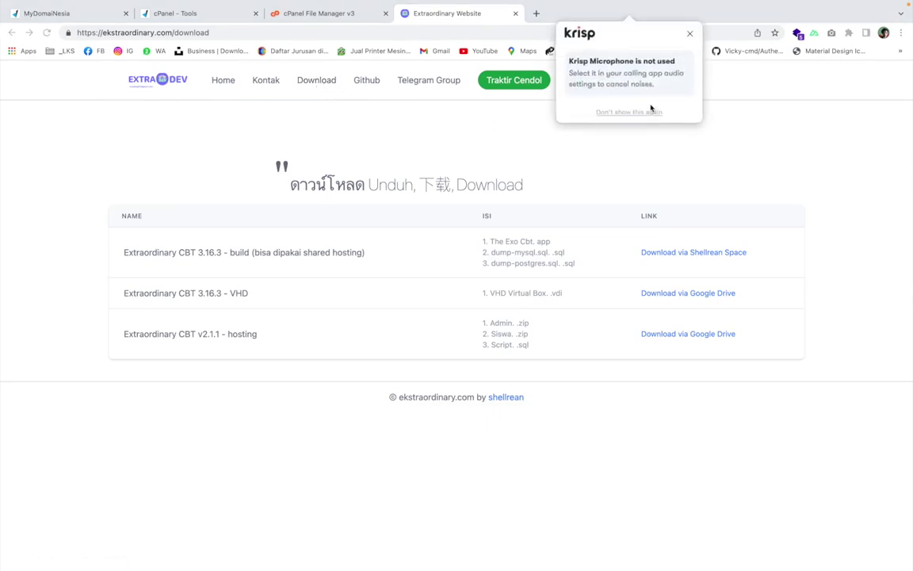
left_click(690, 33)
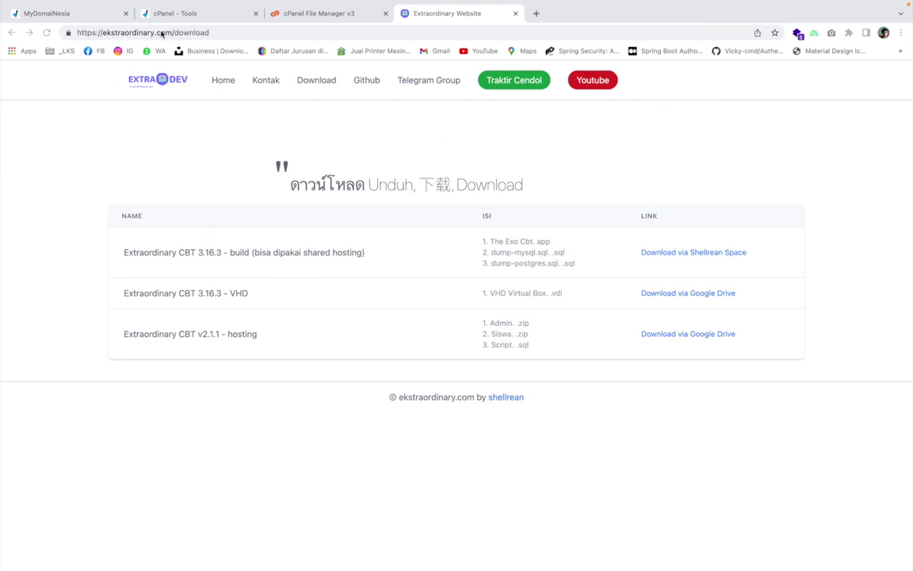
left_click(129, 253)
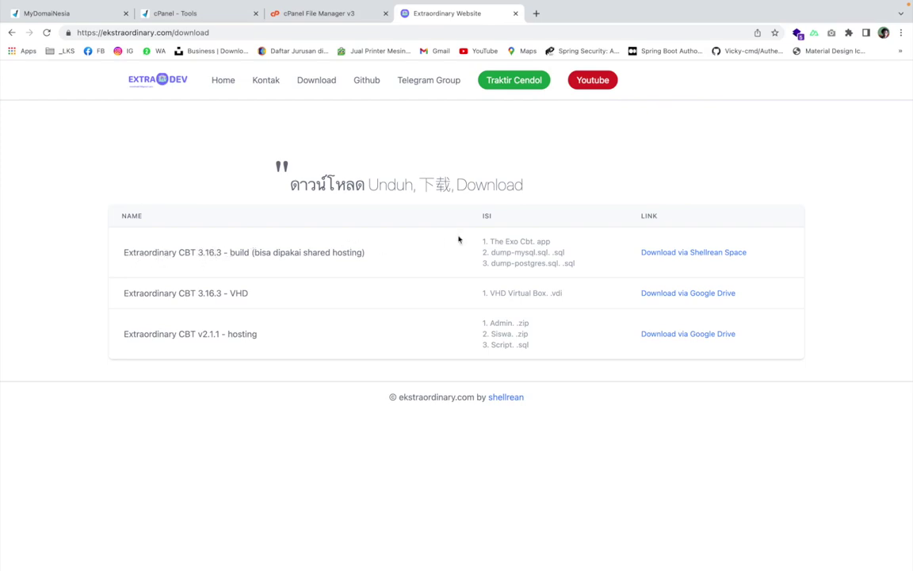
left_click(711, 253)
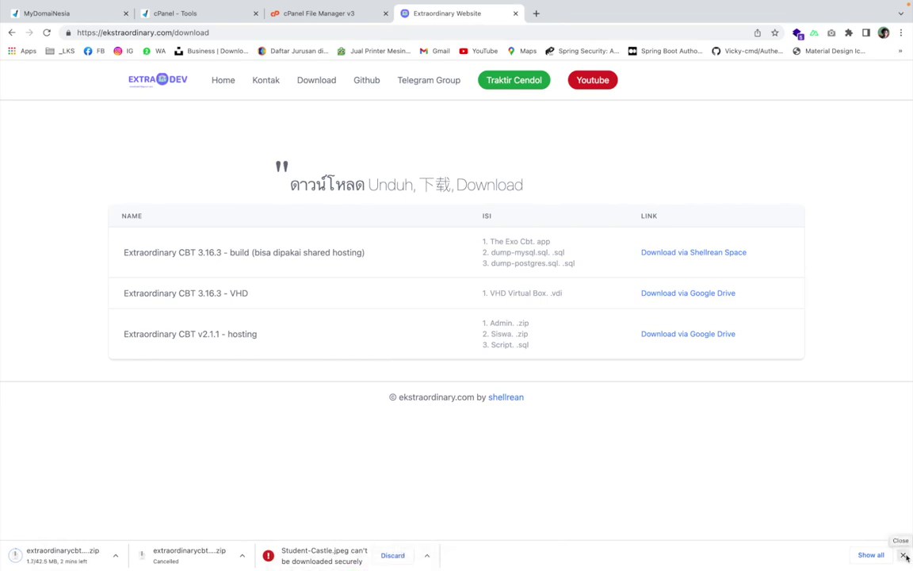
left_click(904, 556)
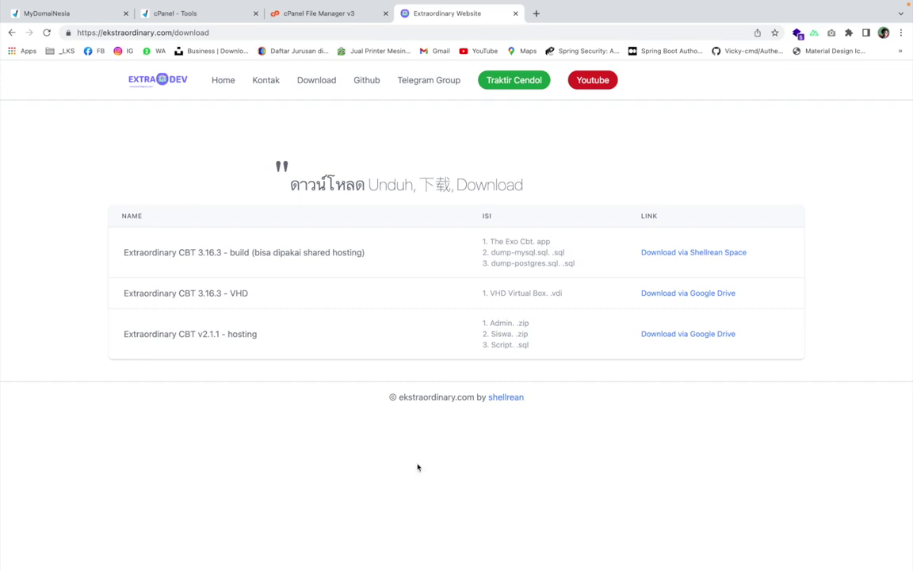
- Switch to Finder and extract exo-cbt3.16.3.build-2.zip to the Desktop with The Unarchiver
key("ctrl+Left")
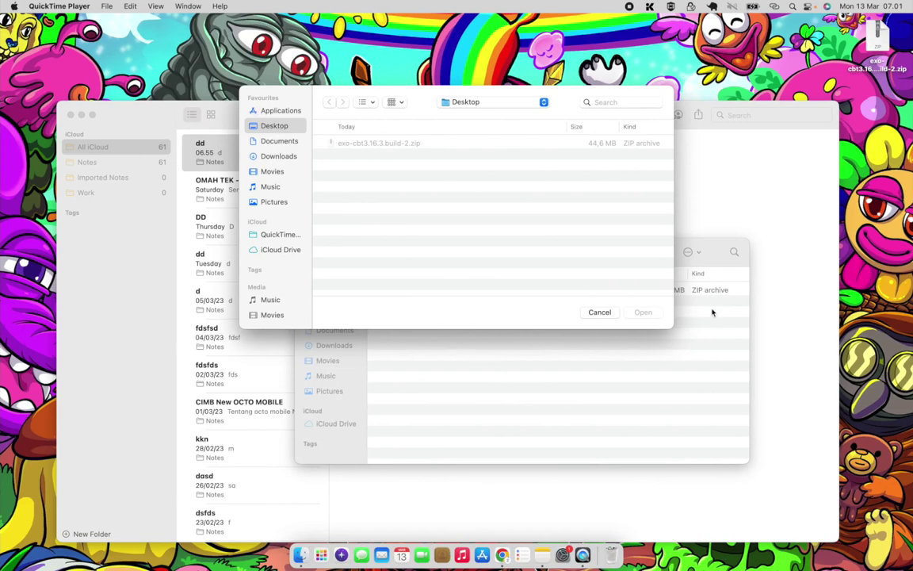
left_click(598, 313)
left_click(556, 339)
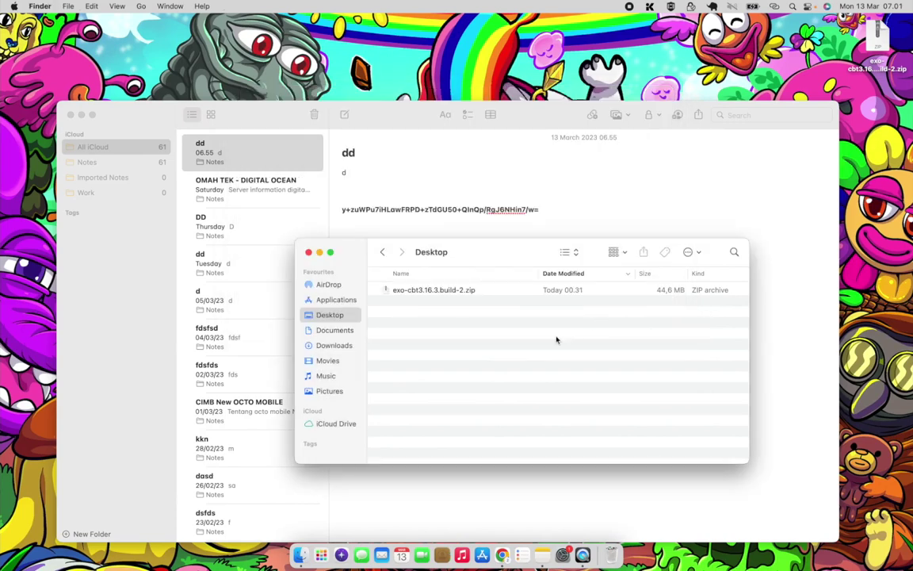
left_click(431, 292)
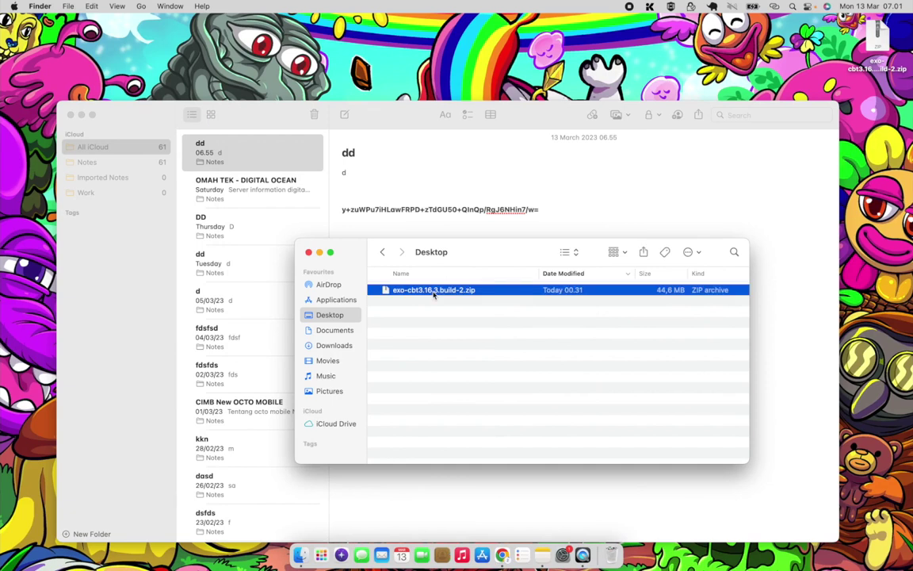
right_click(434, 293)
mouse_move(456, 313)
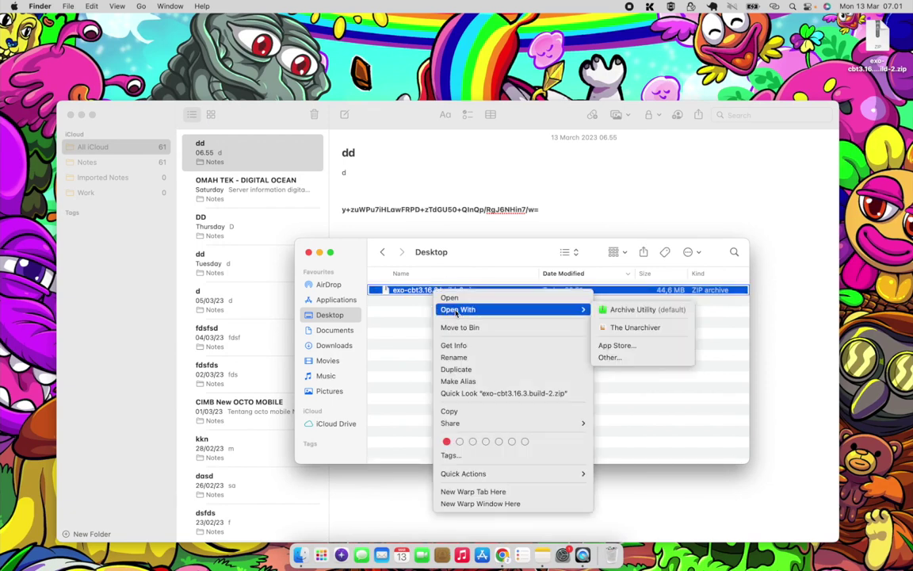
left_click(626, 328)
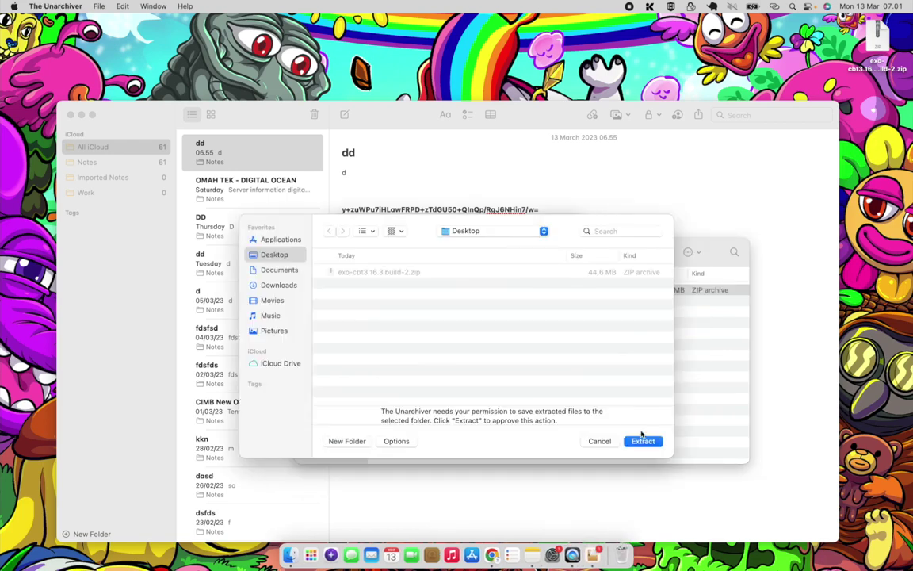
left_click(643, 441)
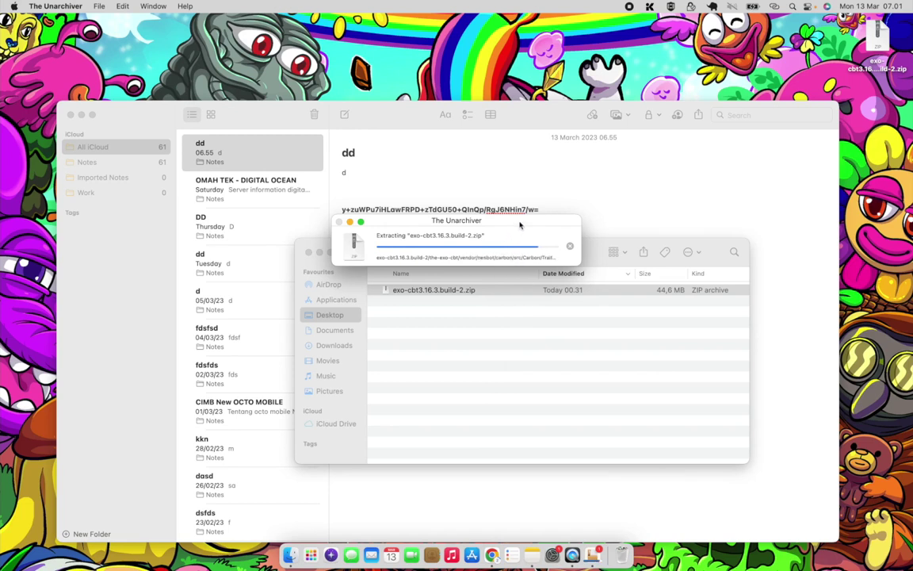
left_click_drag(520, 226, 521, 148)
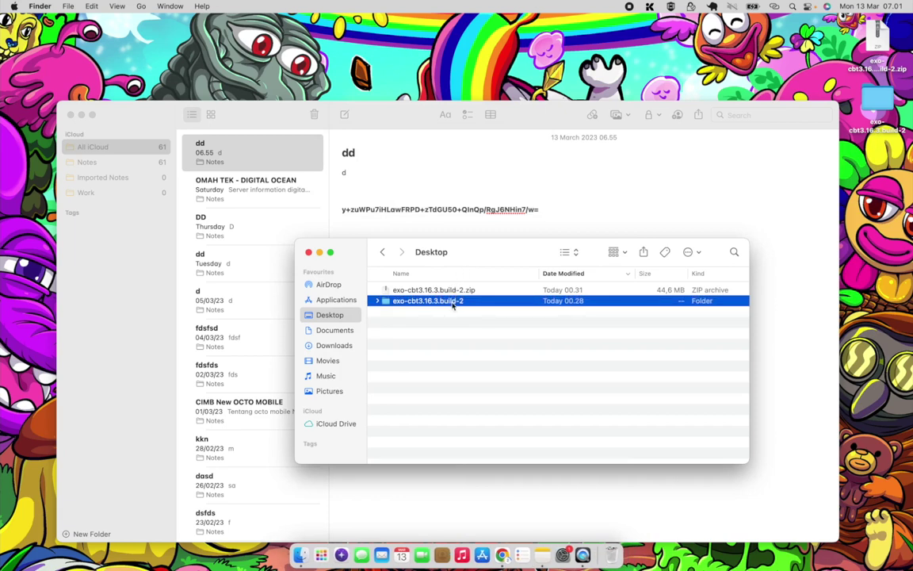
- Examine the contents of the extracted exo-cbt3.16.3.build-2 folder and its the-exo-cbt subfolder
double_click(454, 302)
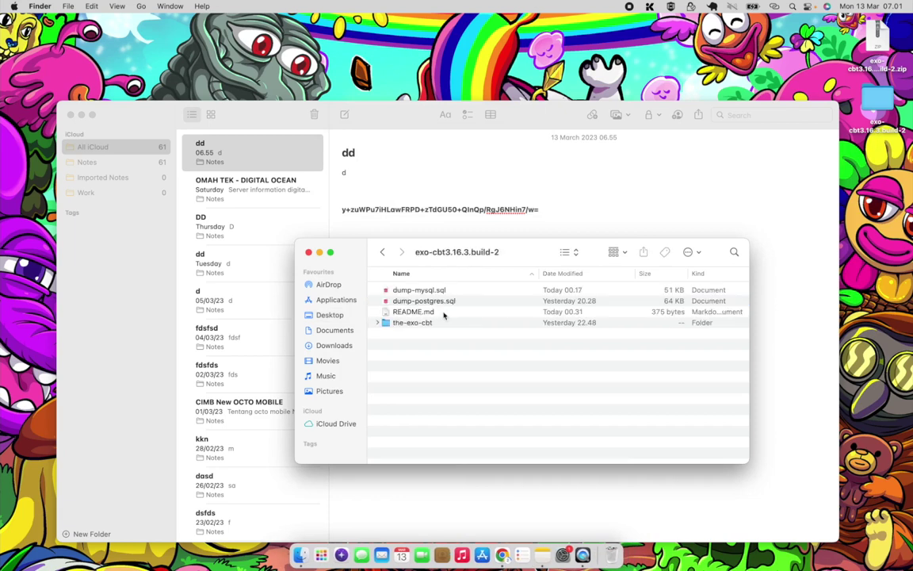
double_click(438, 323)
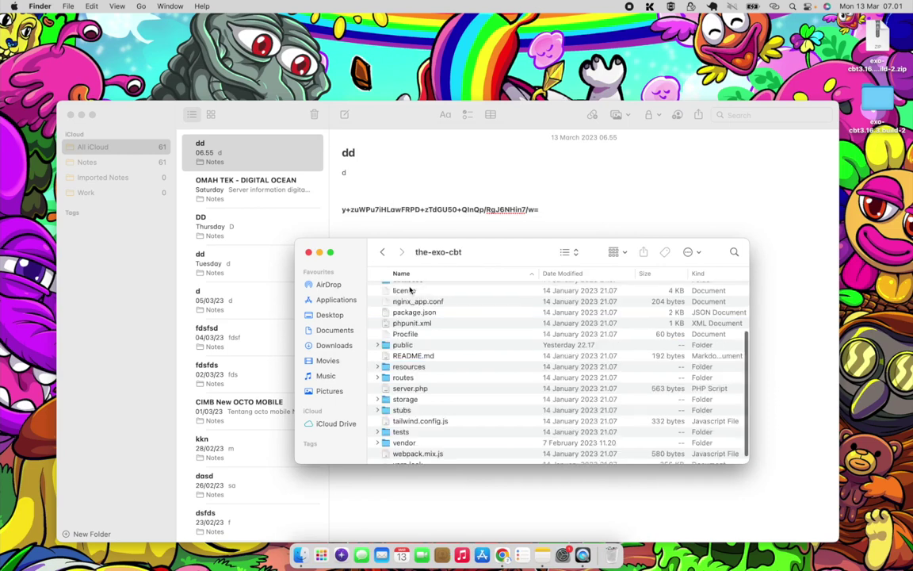
left_click(381, 253)
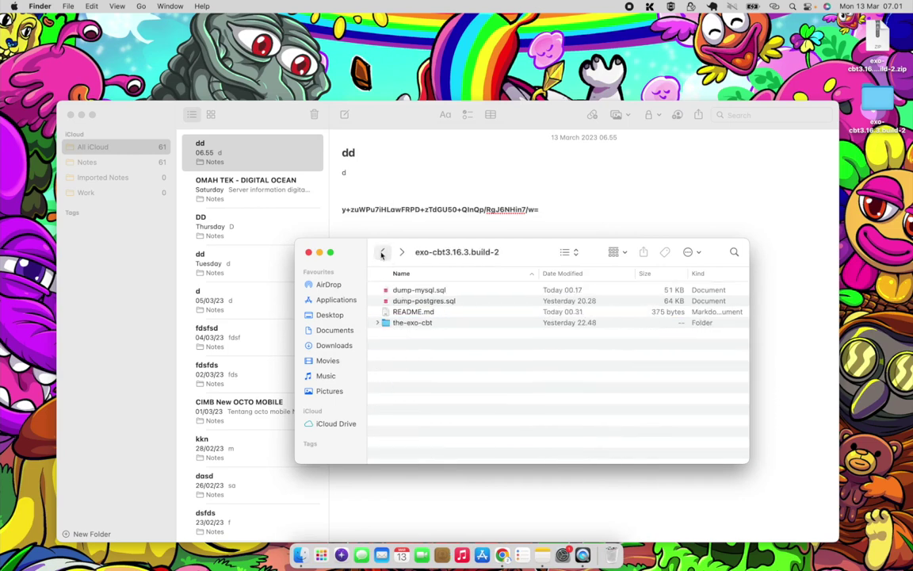
double_click(436, 323)
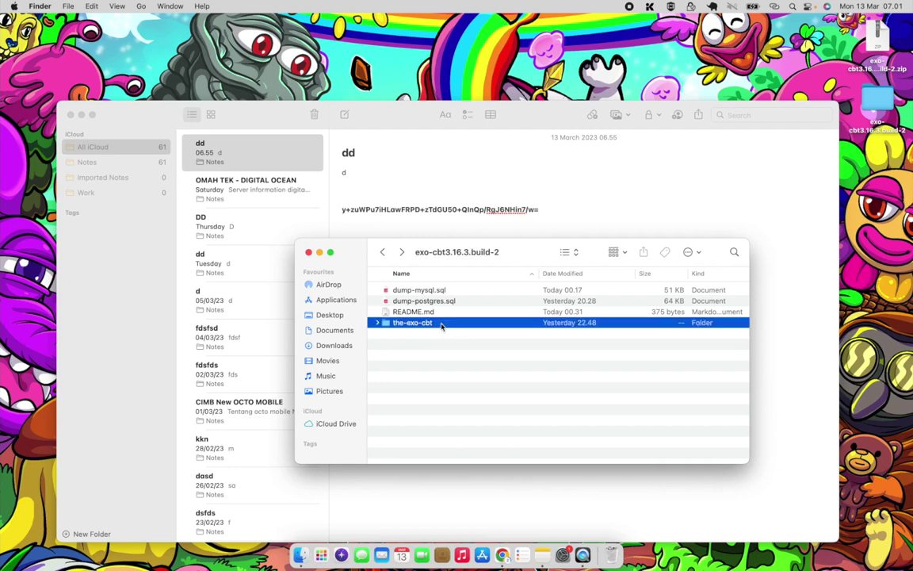
scroll(441, 326, "down", 2)
scroll(441, 326, "up", 4)
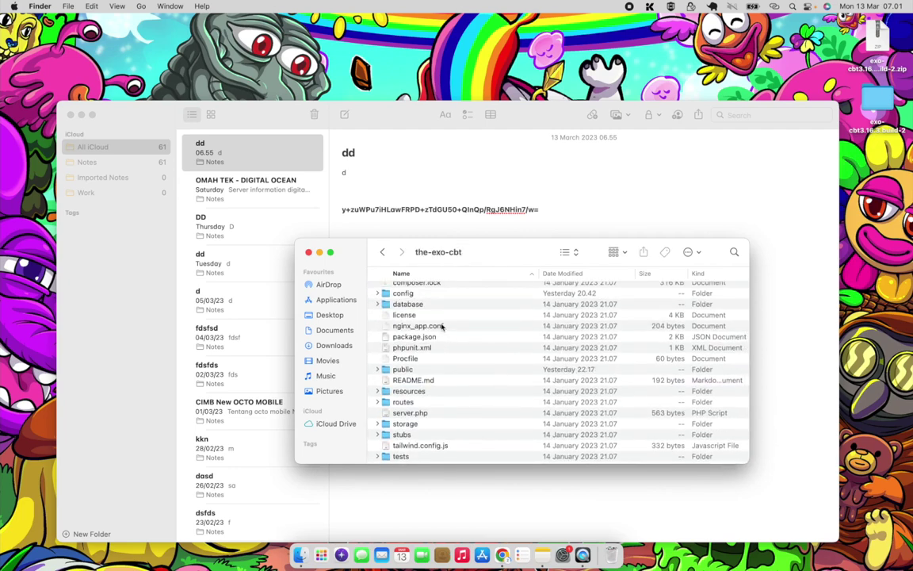
scroll(442, 327, "up", 5)
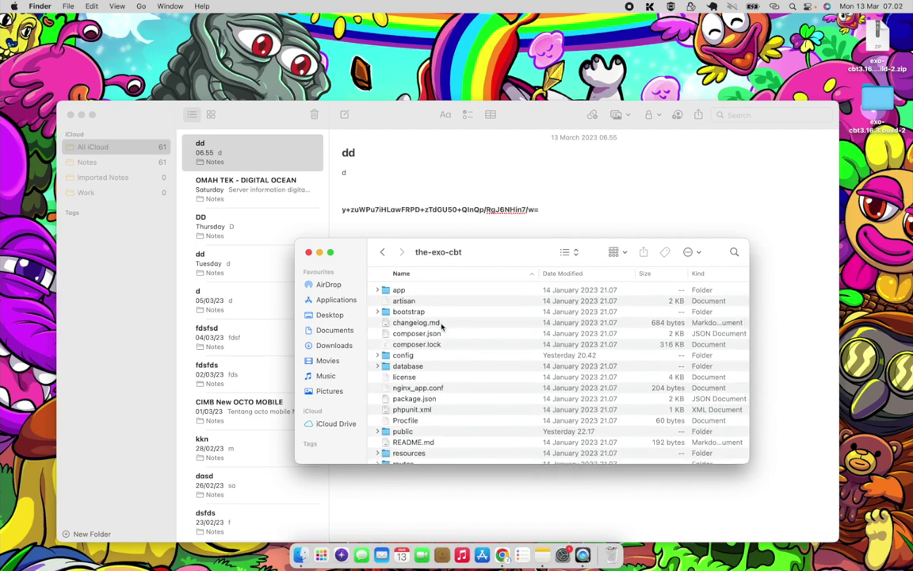
left_click(382, 252)
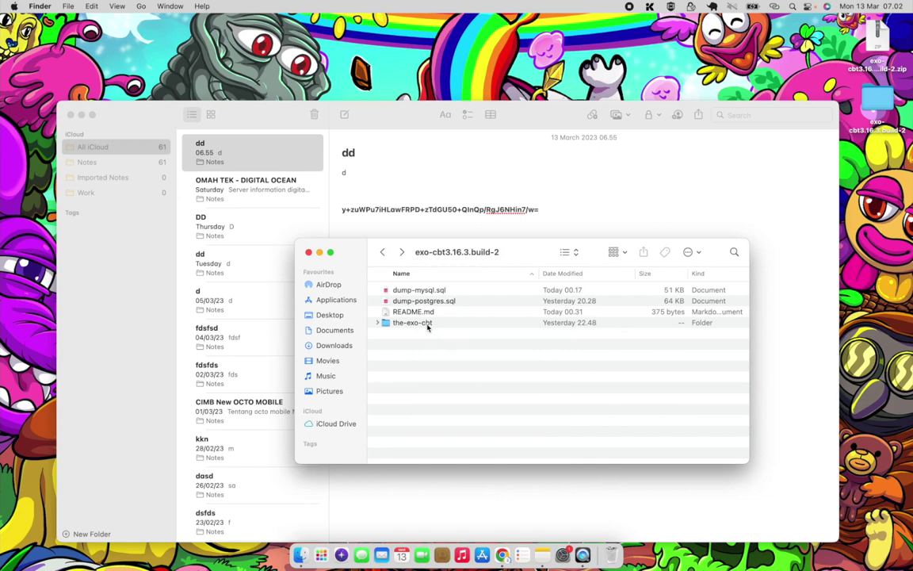
- Switch back to the browser and review the Myforensik.com hosting product details in MyDomaiNesia
key("ctrl+Right")
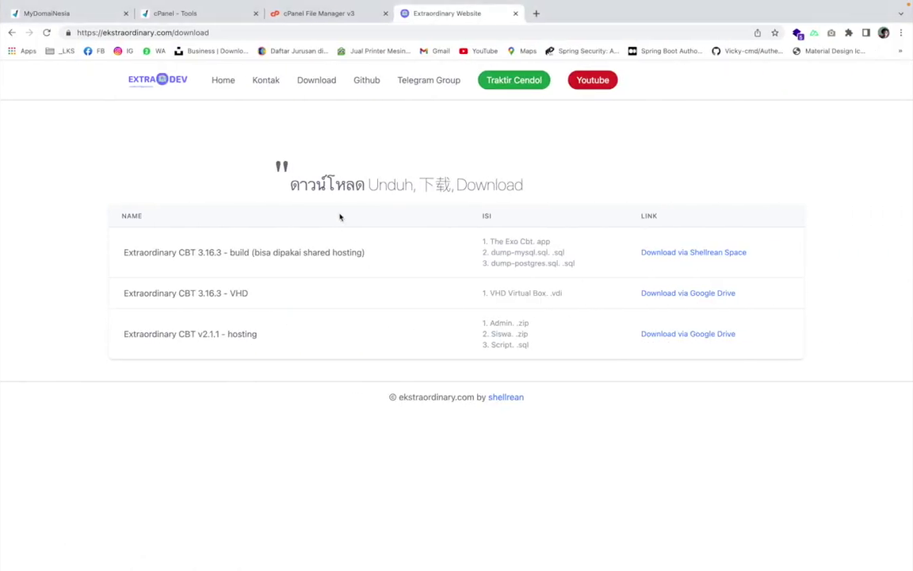
left_click(68, 16)
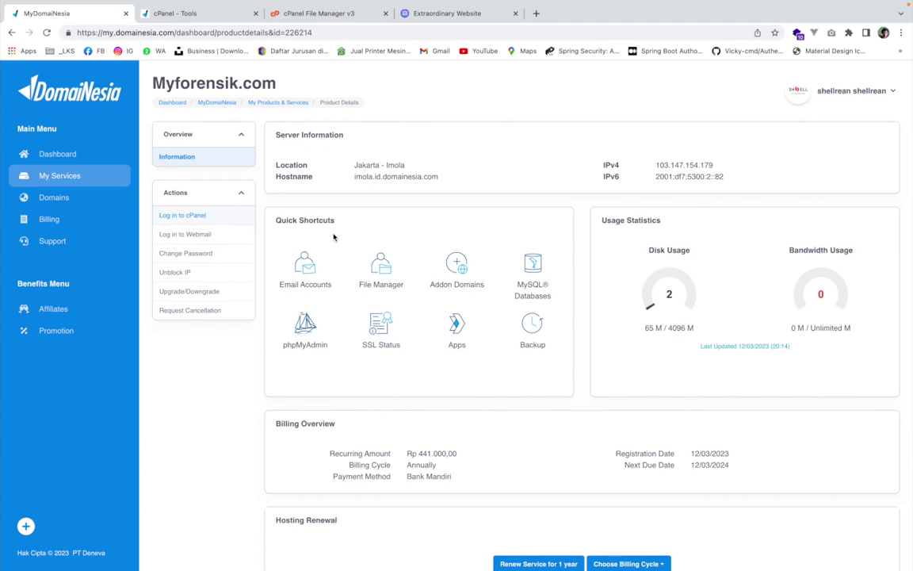
scroll(334, 237, "down", 1)
scroll(261, 158, "up", 1)
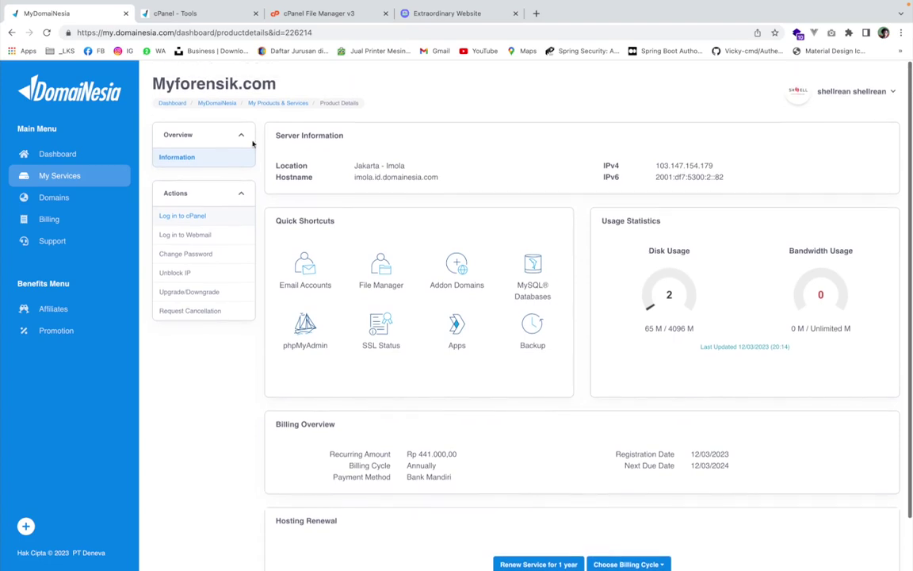
- Try to open cPanel's Domains tool in a separate tab and reload the cPanel Tools page
left_click(199, 21)
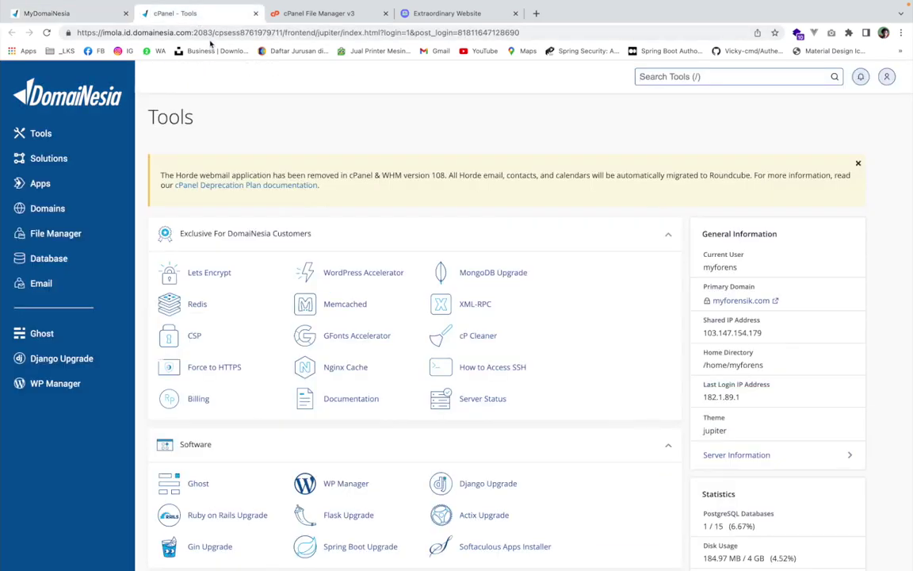
scroll(285, 232, "down", 5)
scroll(317, 317, "down", 5)
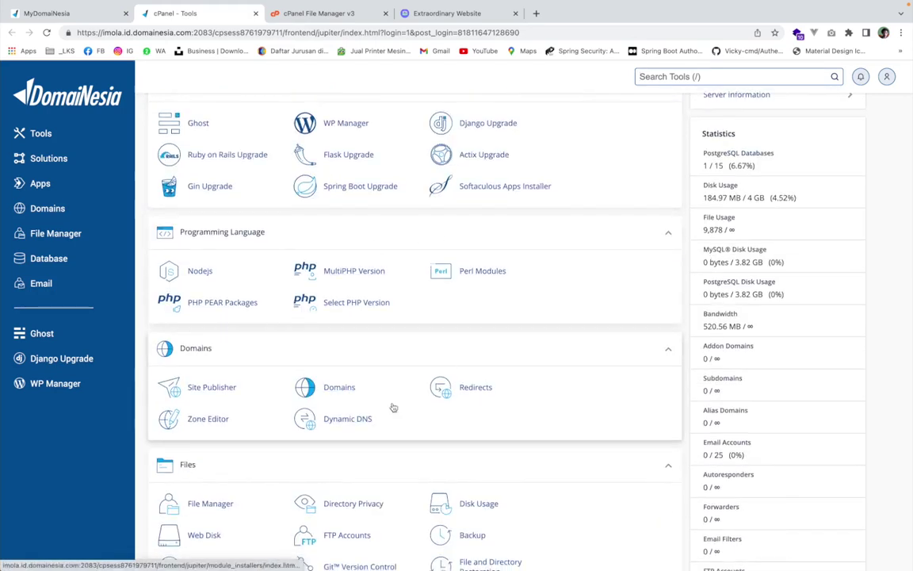
scroll(367, 340, "down", 1)
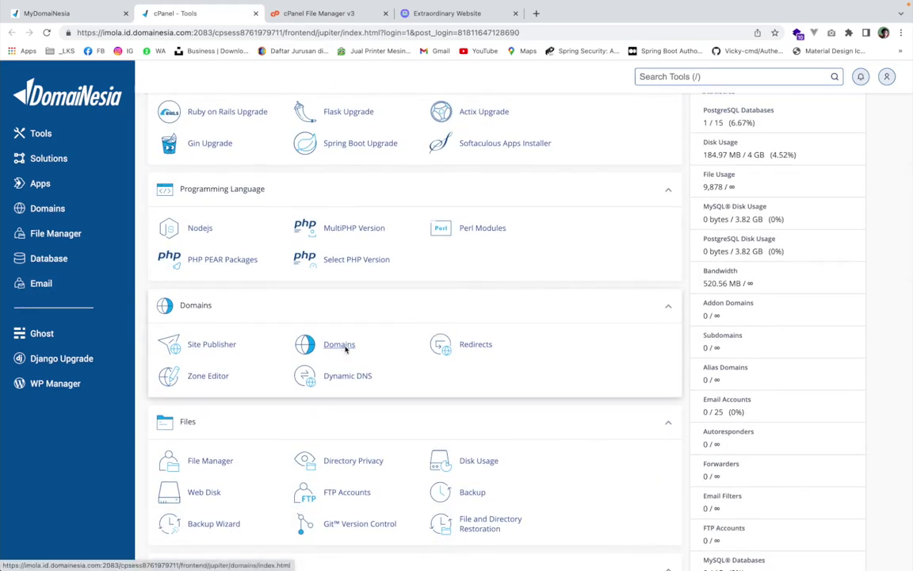
right_click(349, 347)
left_click(356, 354)
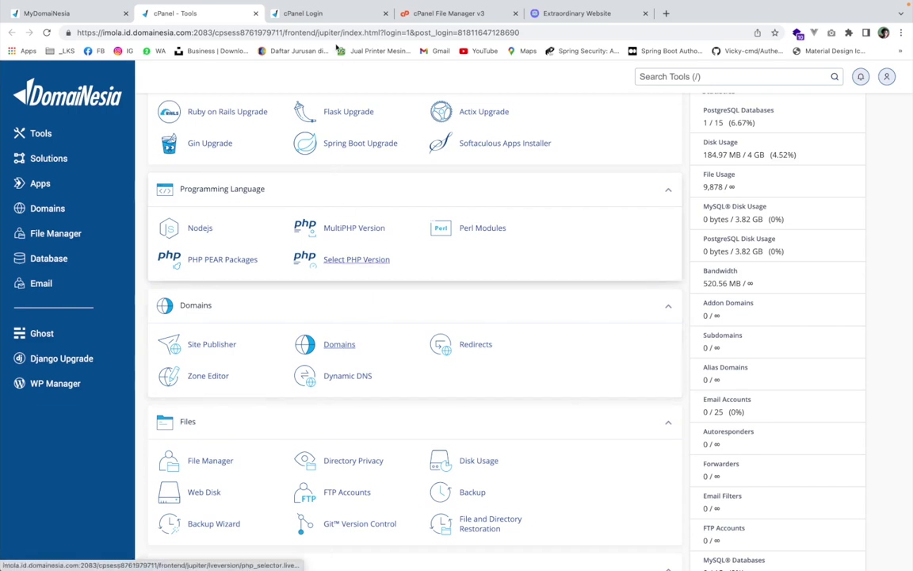
left_click(326, 19)
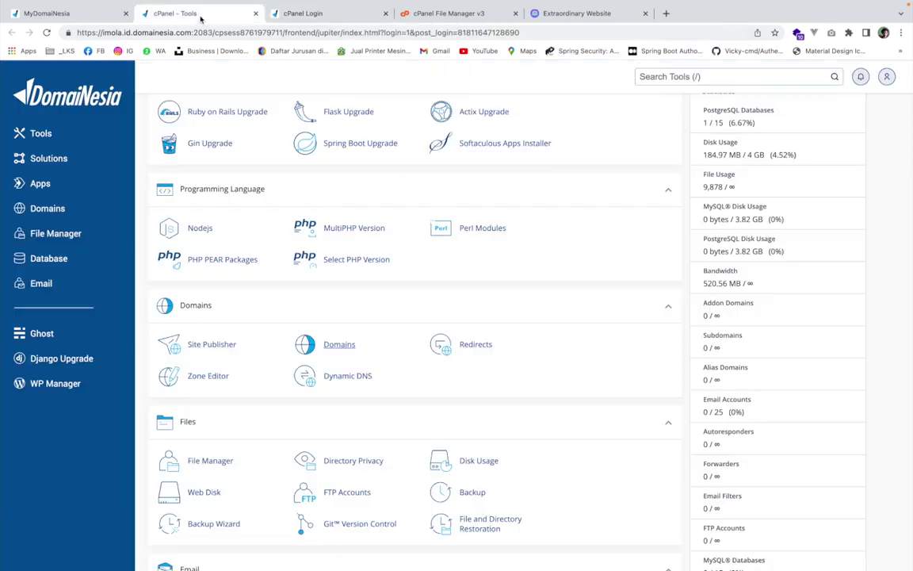
left_click(200, 14)
left_click(224, 32)
key("Return")
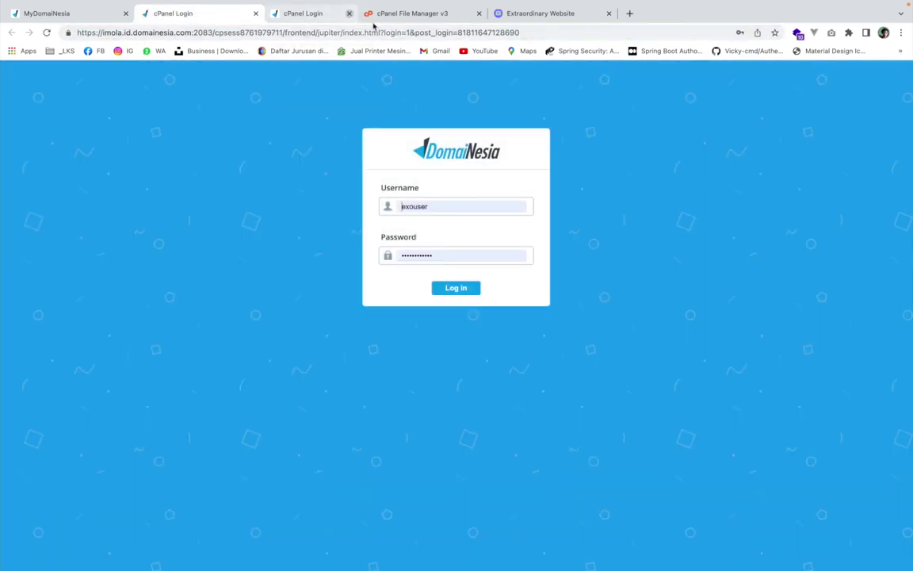
- Close both cPanel login tabs and reload the Myforensik.com product details page
left_click(349, 13)
left_click(93, 20)
left_click(197, 32)
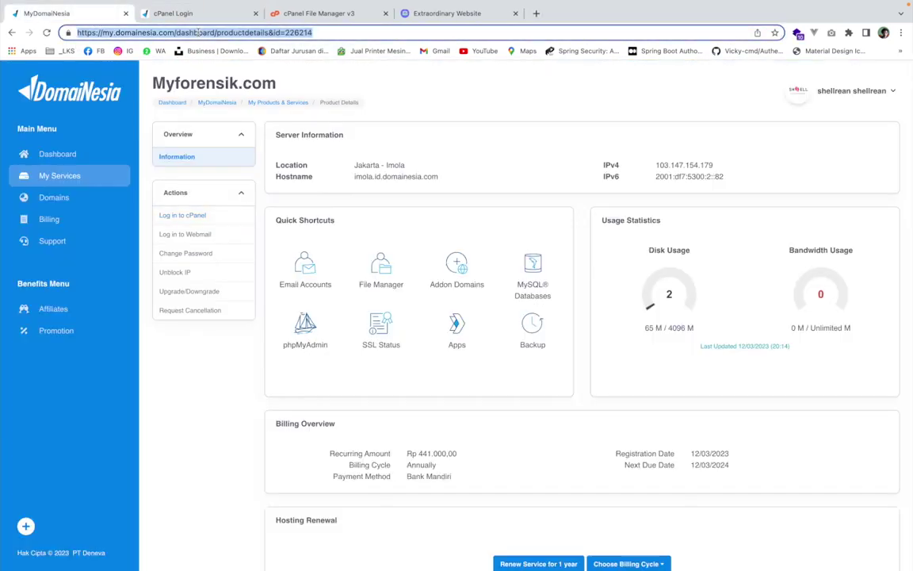
key("Return")
left_click(256, 13)
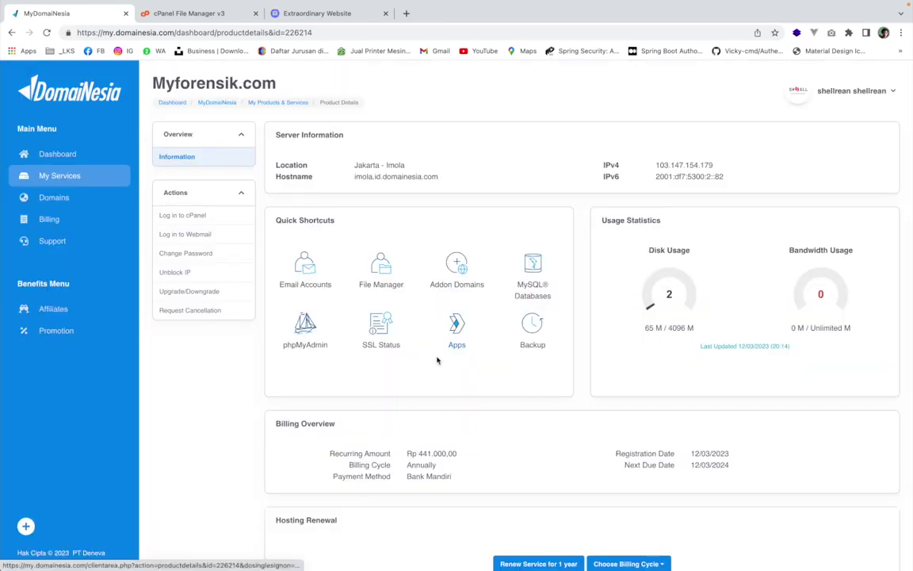
- Log in to cPanel from the Myforensik.com product page and bring up its tools page
scroll(439, 358, "down", 1)
left_click(202, 202)
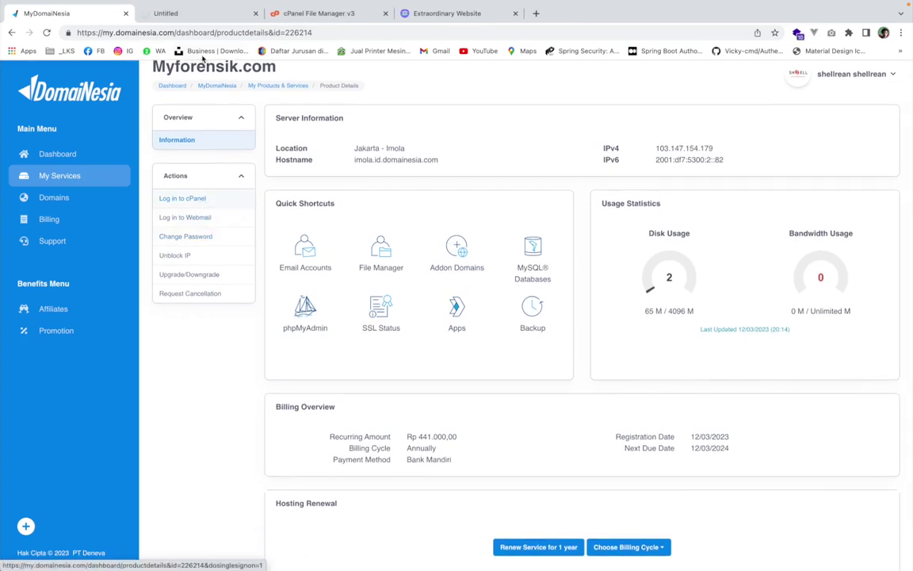
left_click(210, 13)
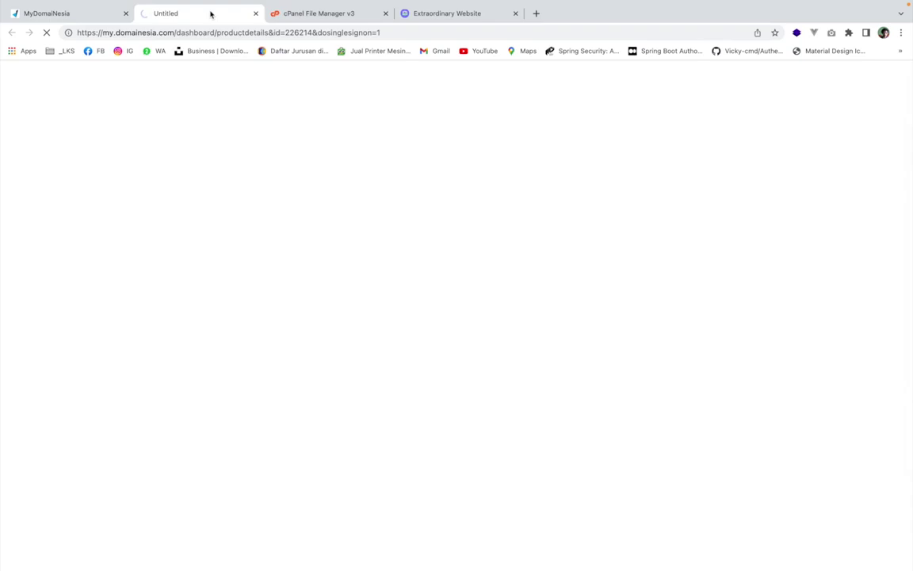
left_click(70, 12)
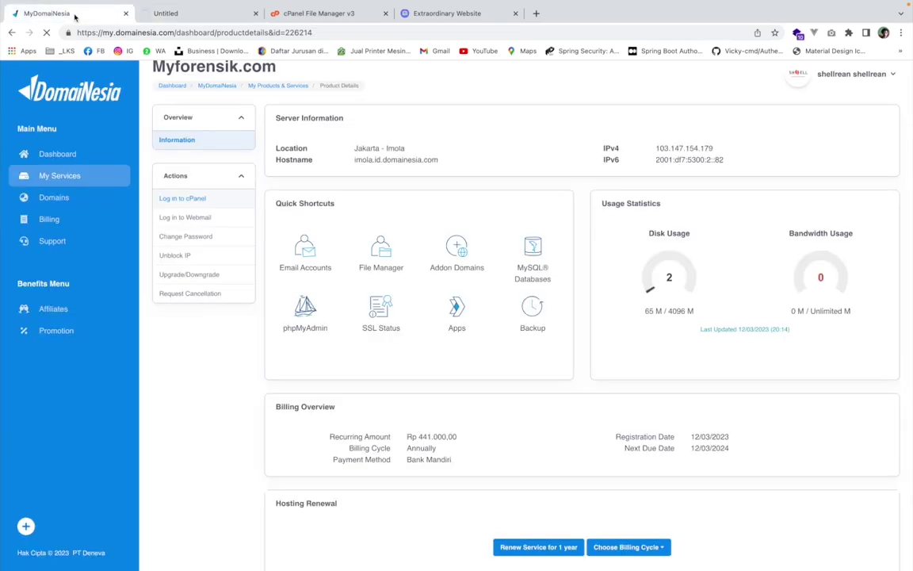
left_click(178, 15)
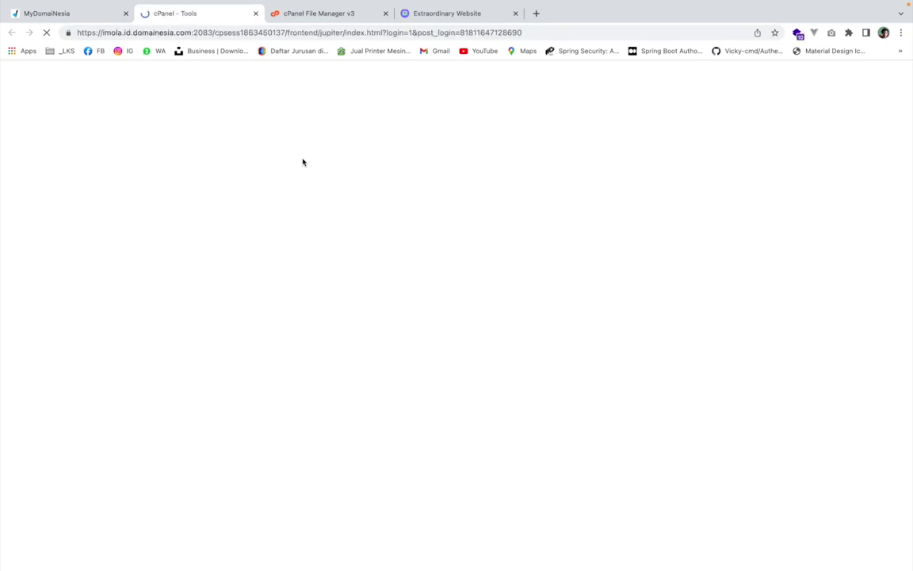
scroll(414, 399, "down", 5)
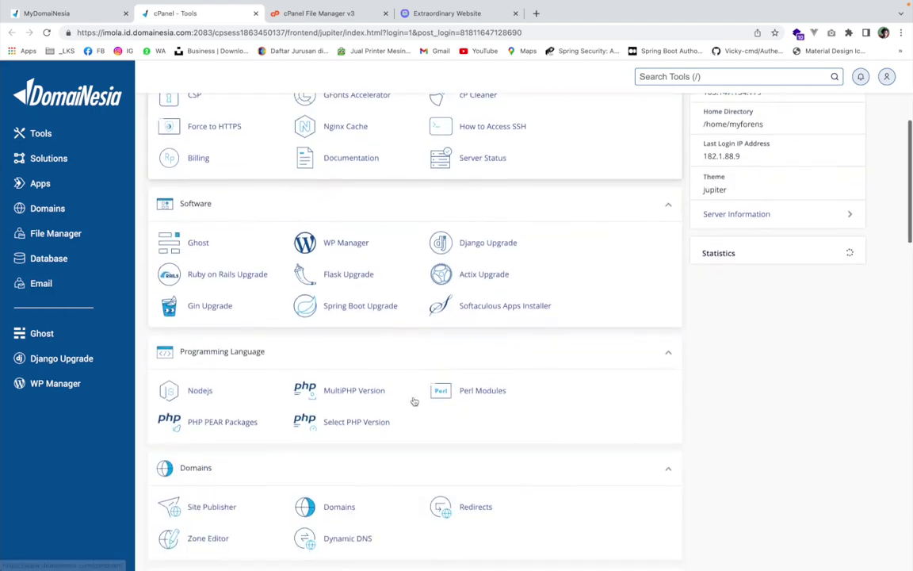
- Open cPanel's Domains tool in a separate tab and start a new domain named cbt.myforensik.com
scroll(414, 401, "down", 4)
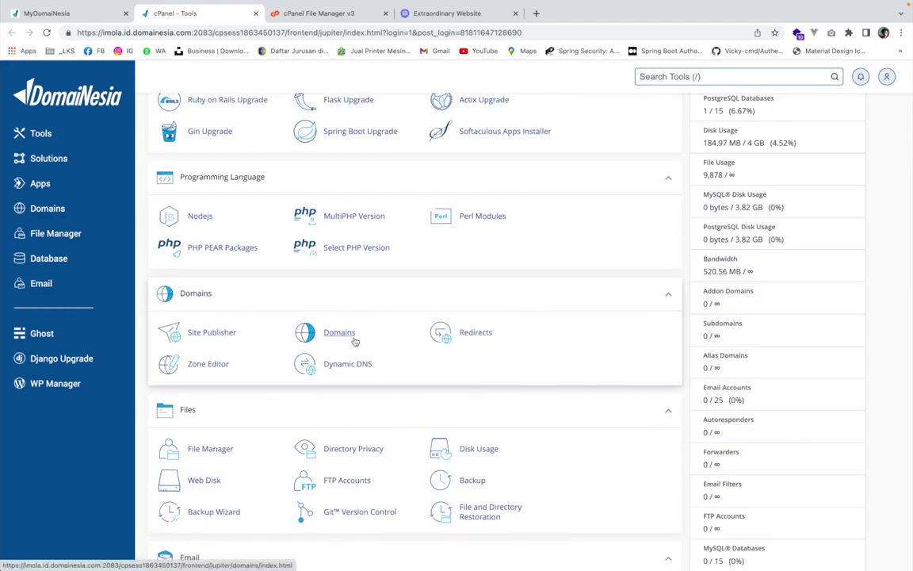
middle_click(355, 340)
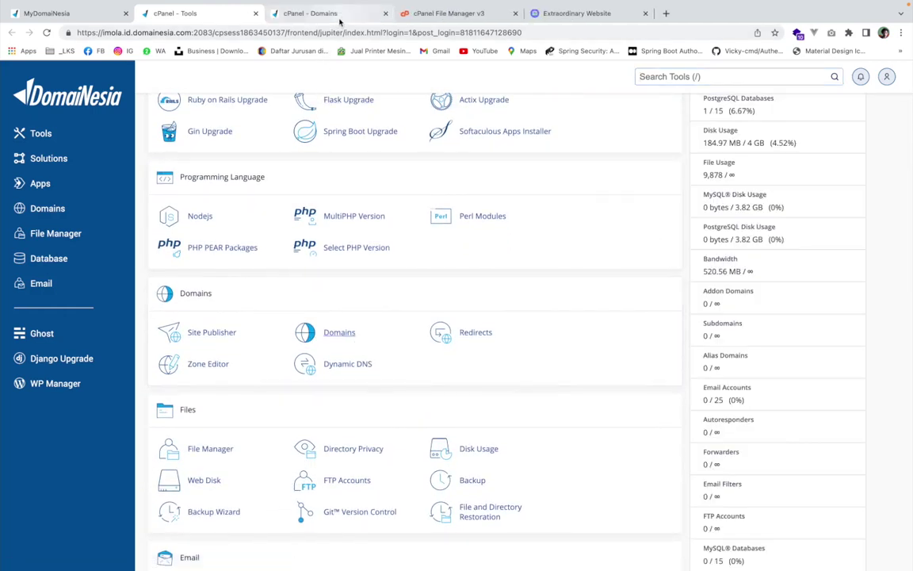
left_click(340, 17)
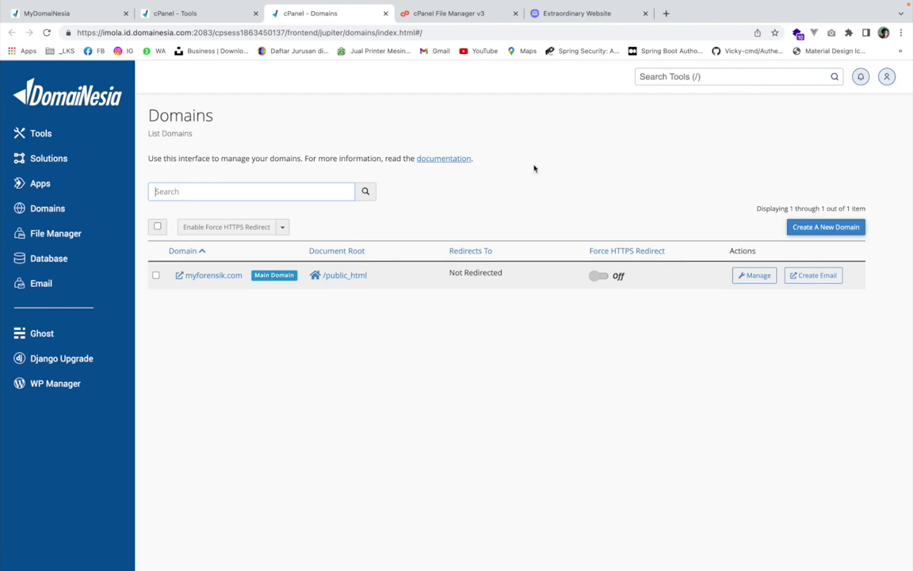
left_click(803, 235)
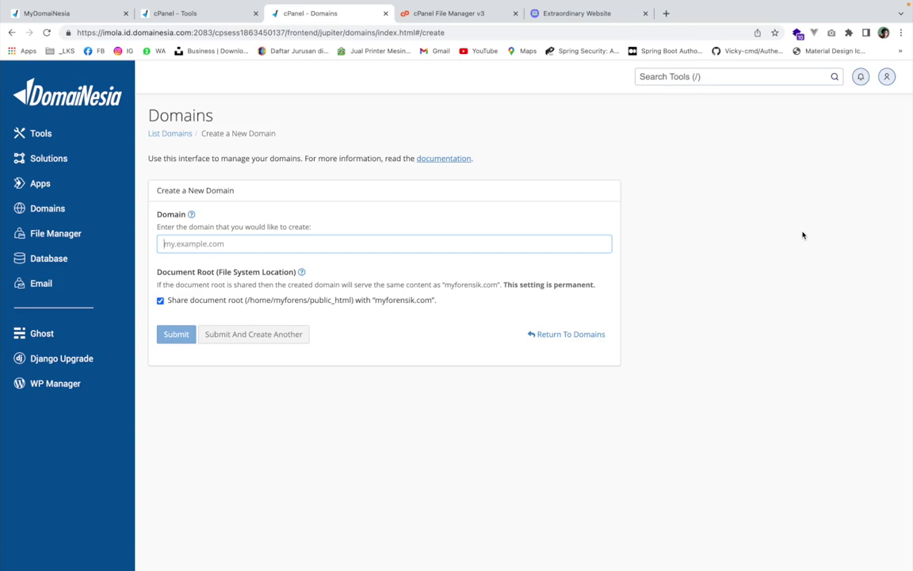
type("cbt.")
type("myforensik.com")
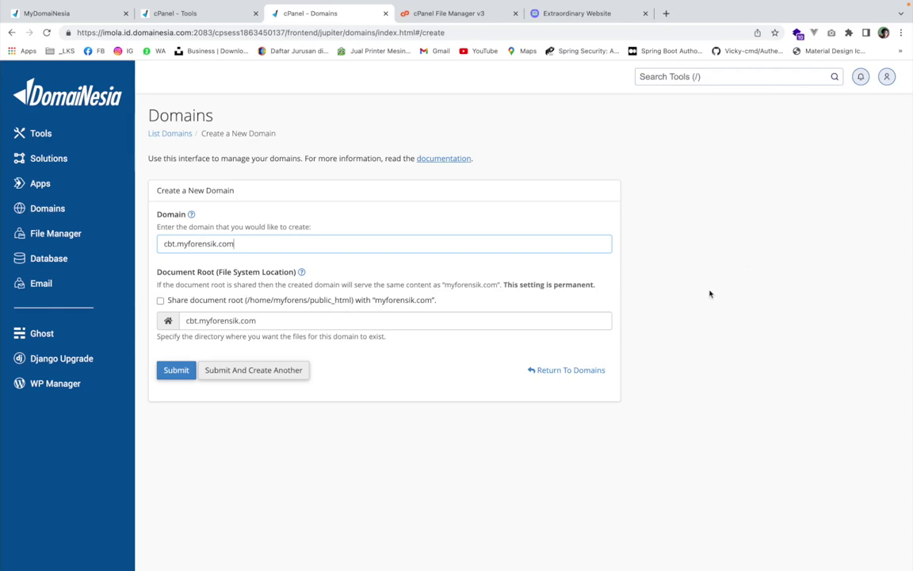
- Set the new domain's document root to cbt.myforensik.com/public and submit the domain
left_click(521, 324)
left_click(361, 392)
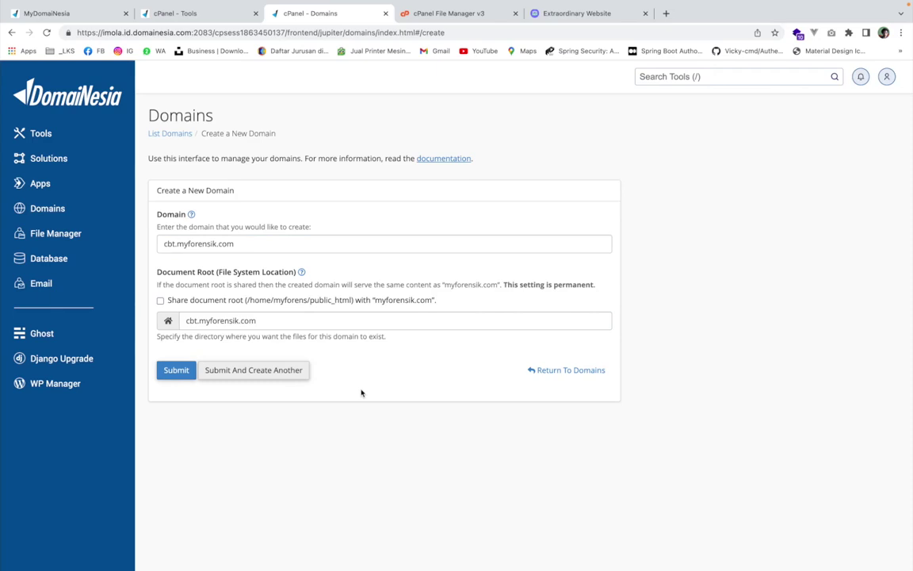
left_click(401, 321)
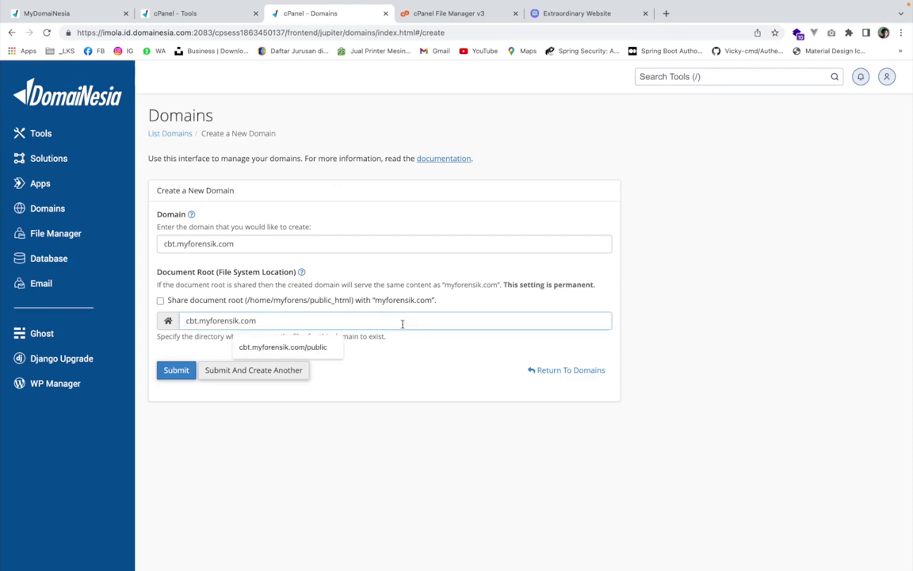
type("/public")
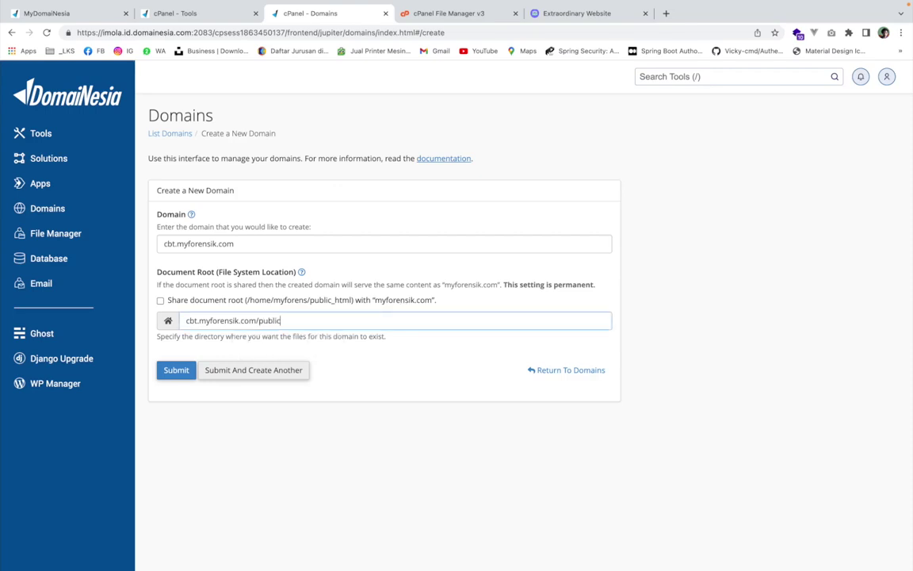
key("BackSpace")
key("BackSpace")
key("BackSpace")
key("BackSpace")
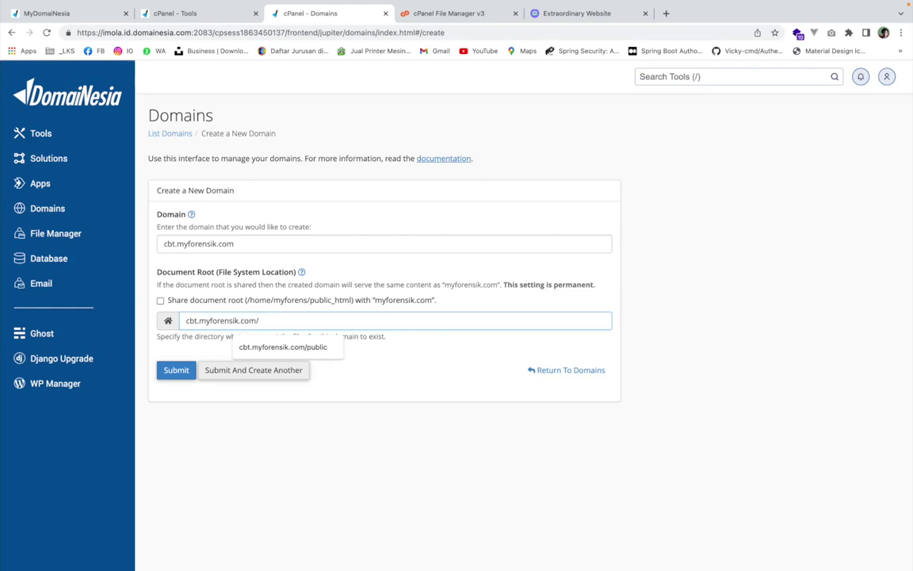
type("public")
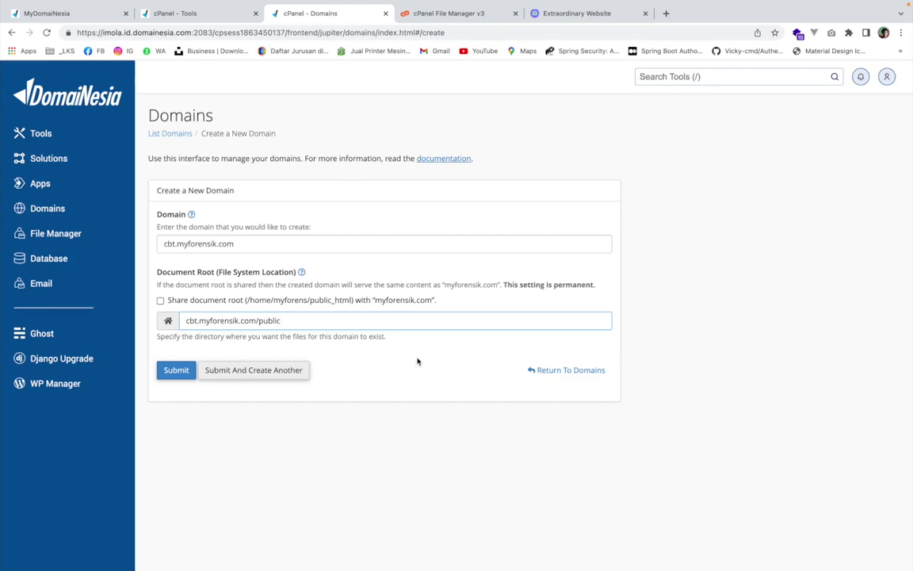
left_click(170, 370)
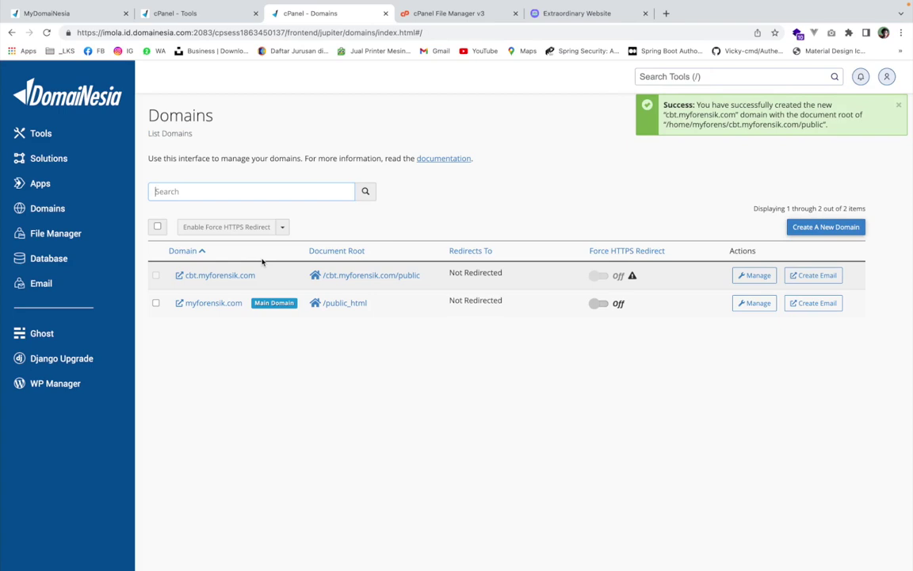
- Try to browse the .cagefs folder in the File Manager tab that is already open
left_click(196, 14)
scroll(301, 286, "down", 5)
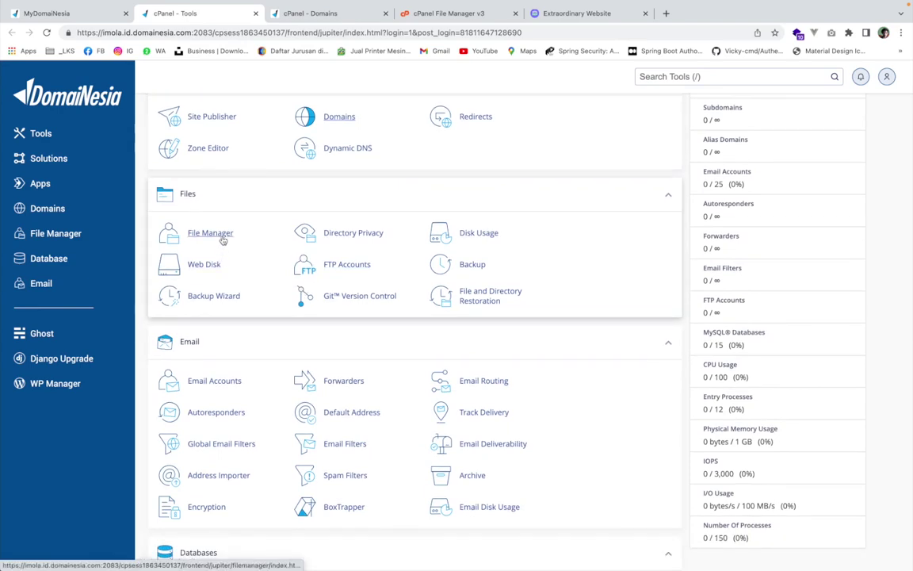
left_click(410, 14)
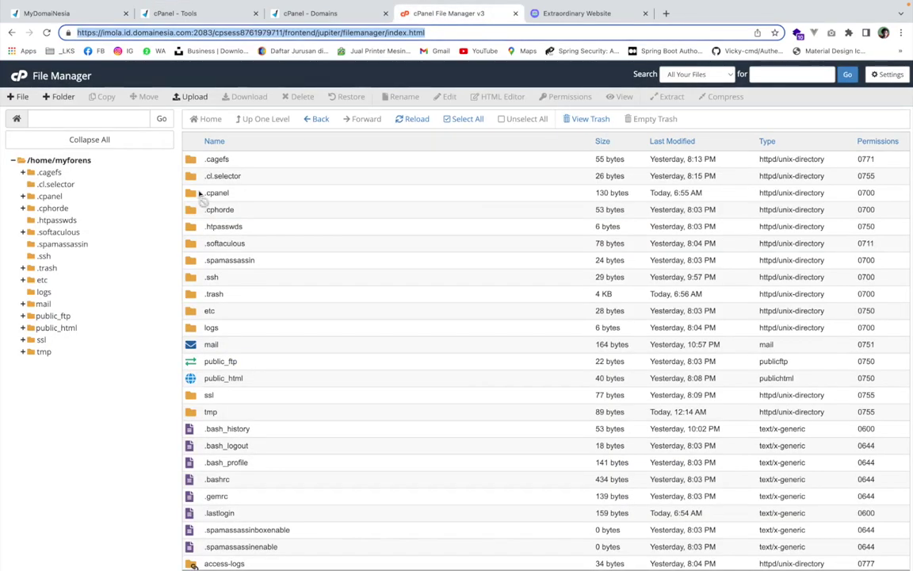
left_click(76, 171)
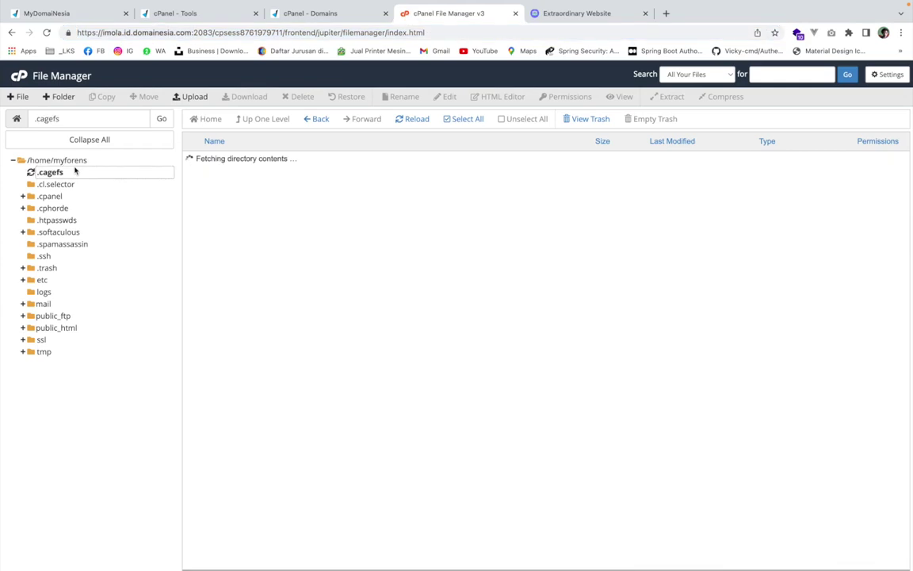
left_click(550, 136)
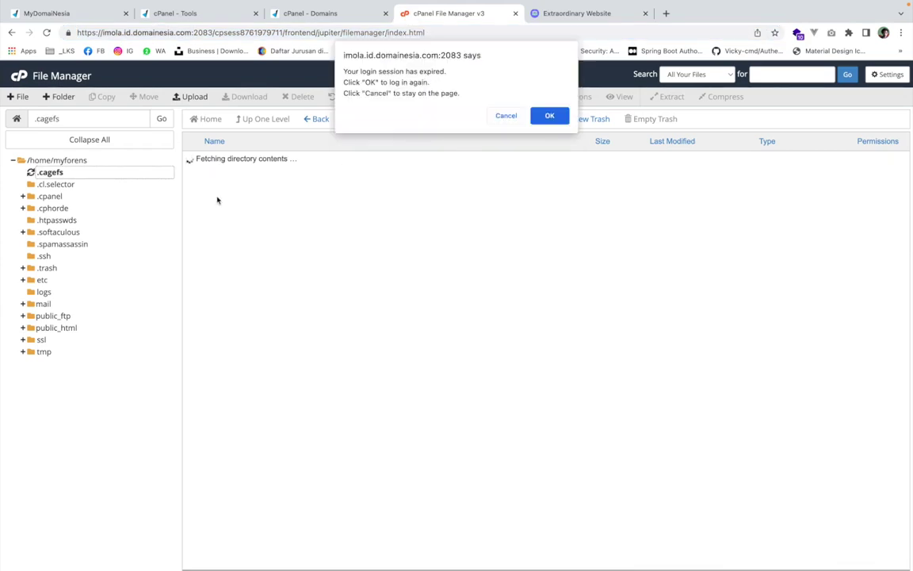
left_click(510, 116)
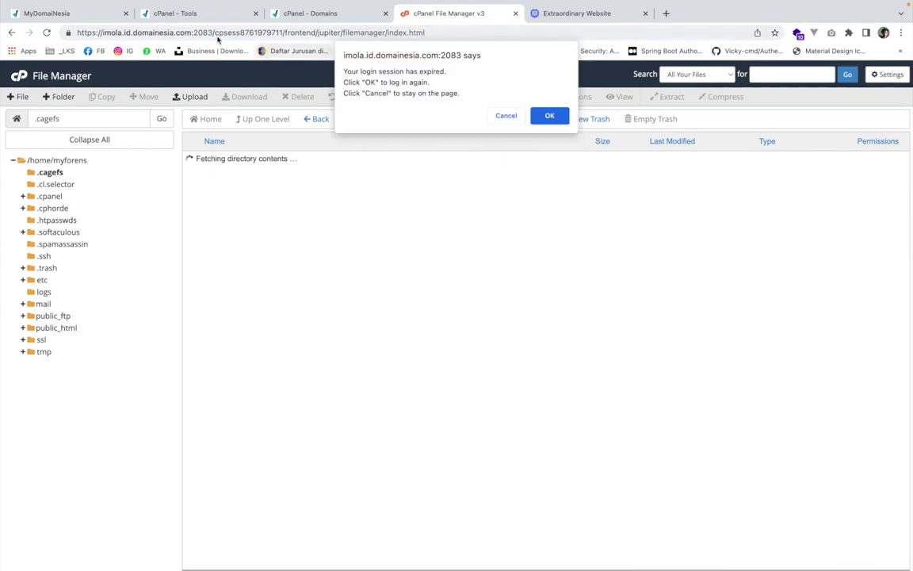
- Replace the old File Manager tab with a fresh one from cPanel Tools and open the cbt.myforensik.com folder
left_click(214, 15)
left_click(212, 232)
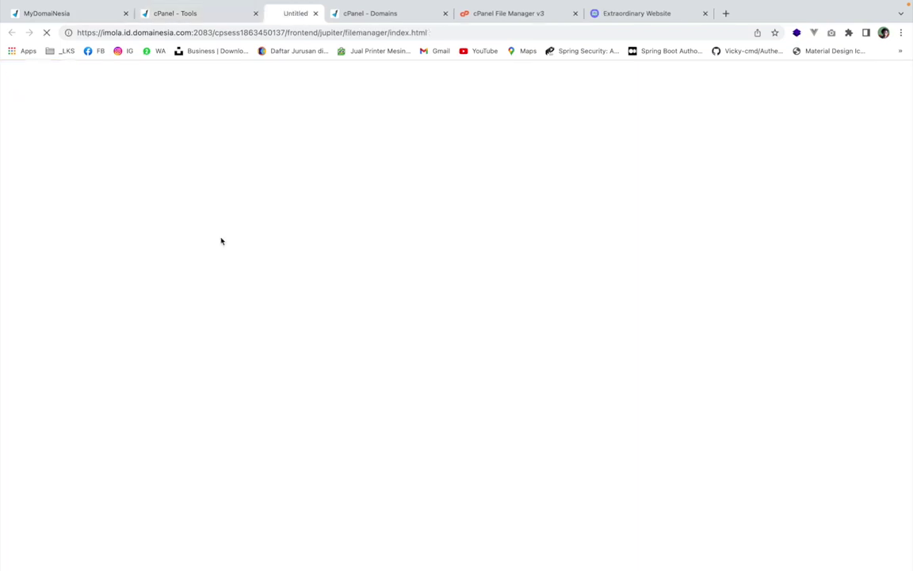
left_click(576, 14)
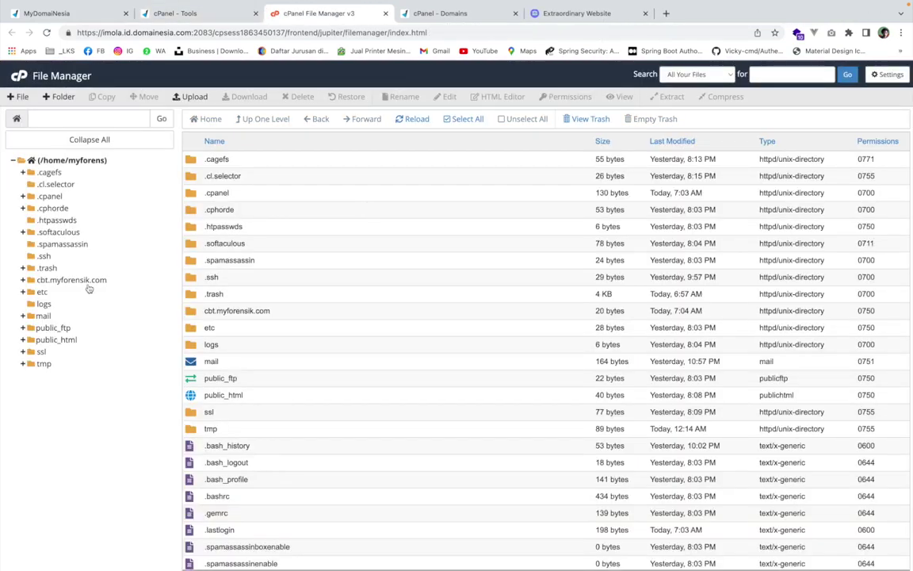
left_click(82, 280)
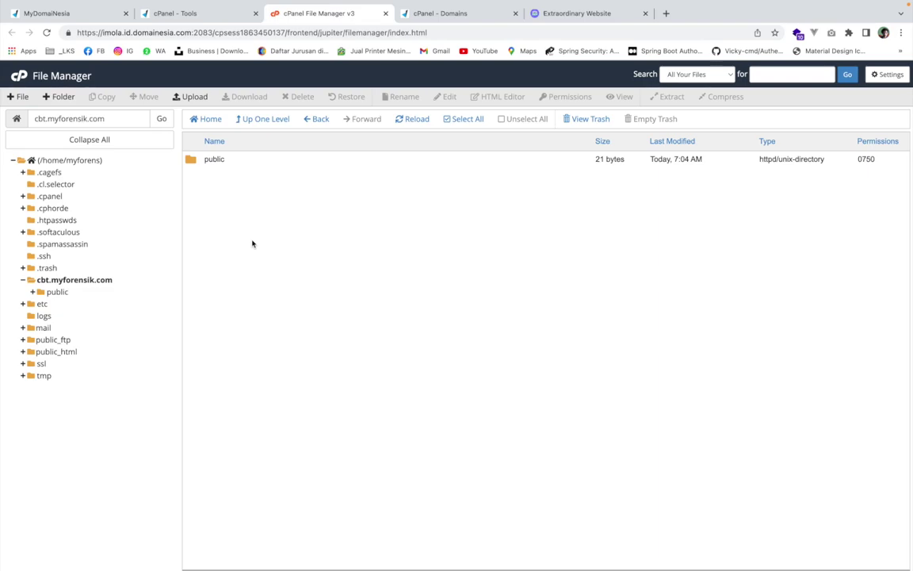
- Switch to Finder and compress the the-exo-cbt folder inside exo-cbt3.16.3.build-2 into a ZIP archive
key("ctrl+Left")
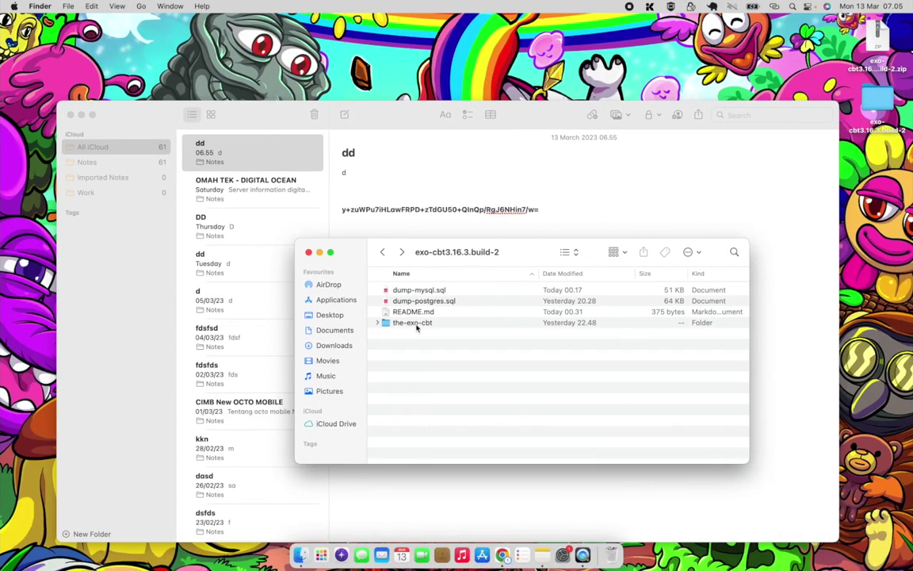
left_click(417, 327)
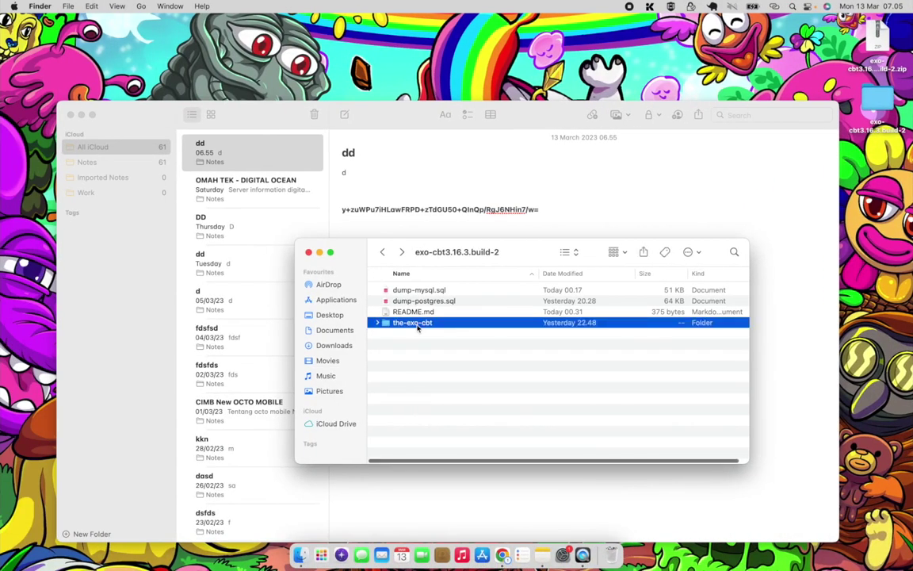
right_click(418, 325)
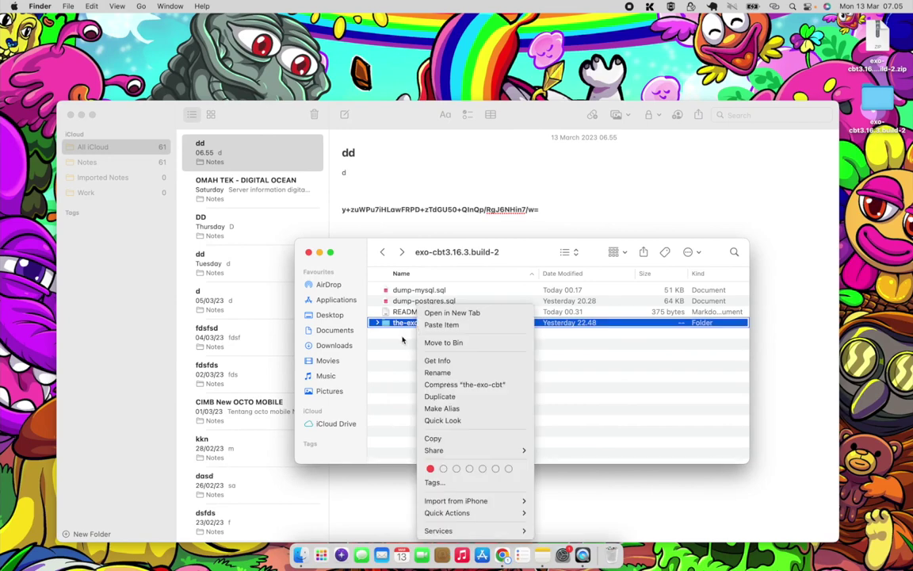
left_click(443, 389)
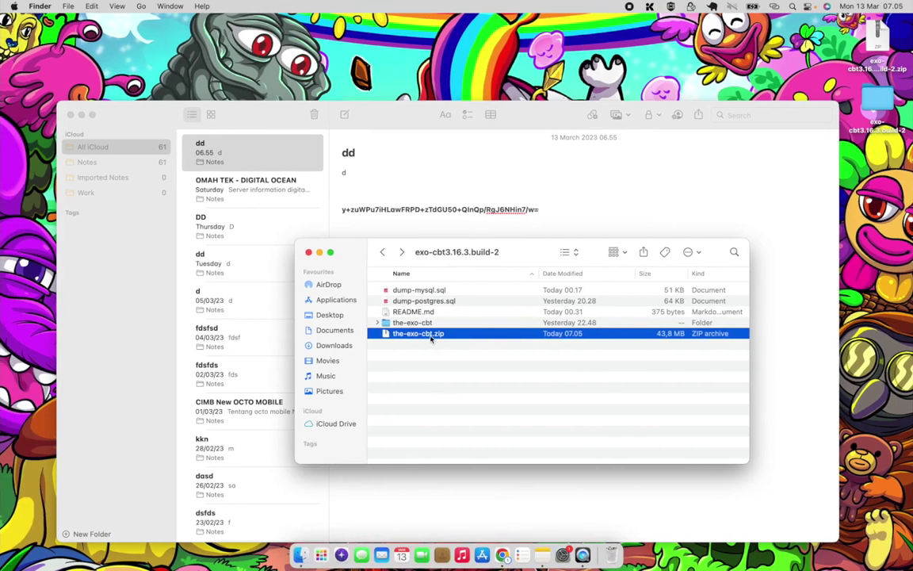
- Switch back to the browser and upload the-exo-cbt.zip from the Desktop's exo-cbt3.16.3.build-2 folder to the cbt.myforensik.com directory
key("ctrl+Right")
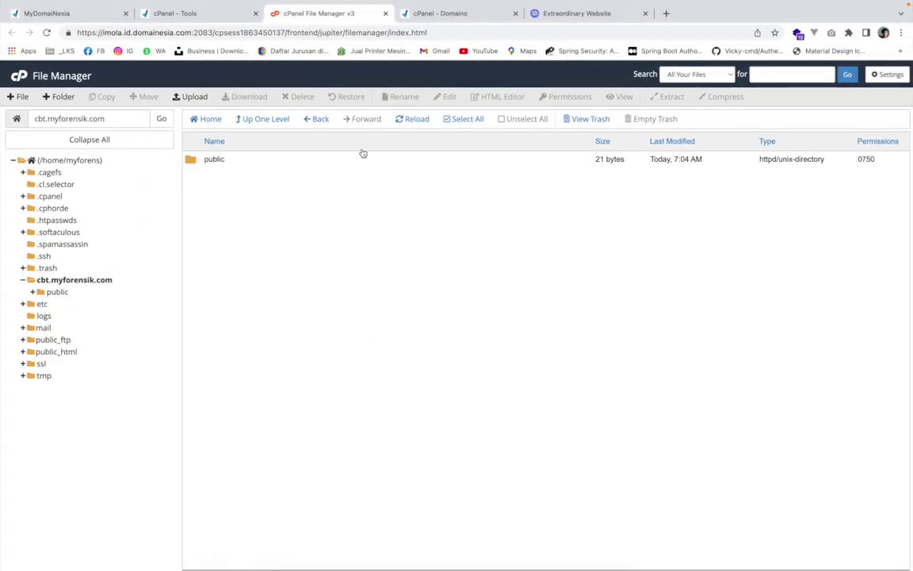
left_click(189, 97)
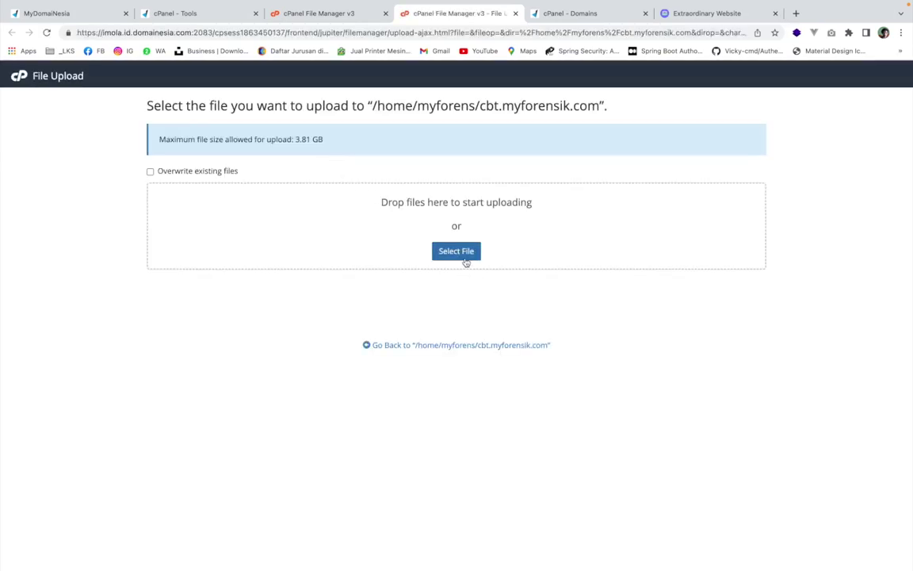
left_click(465, 261)
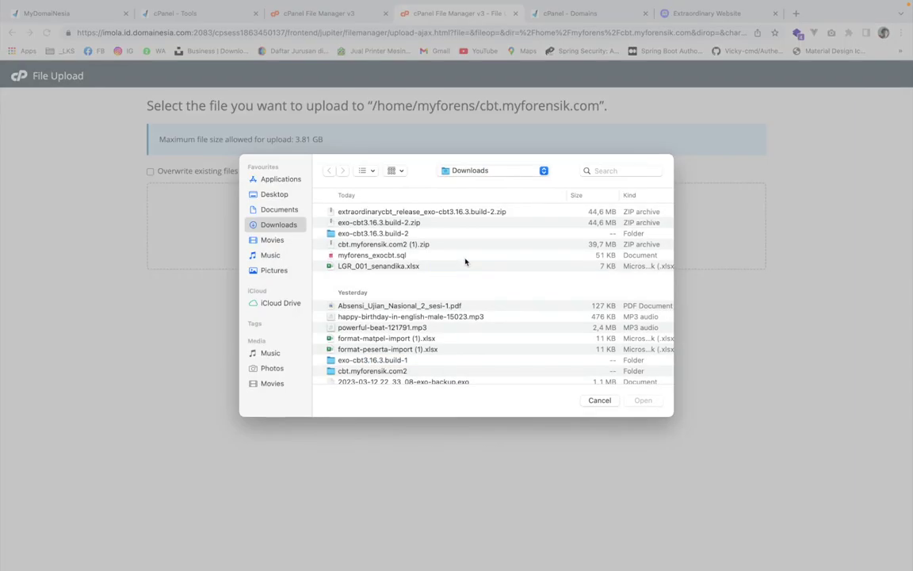
left_click(273, 195)
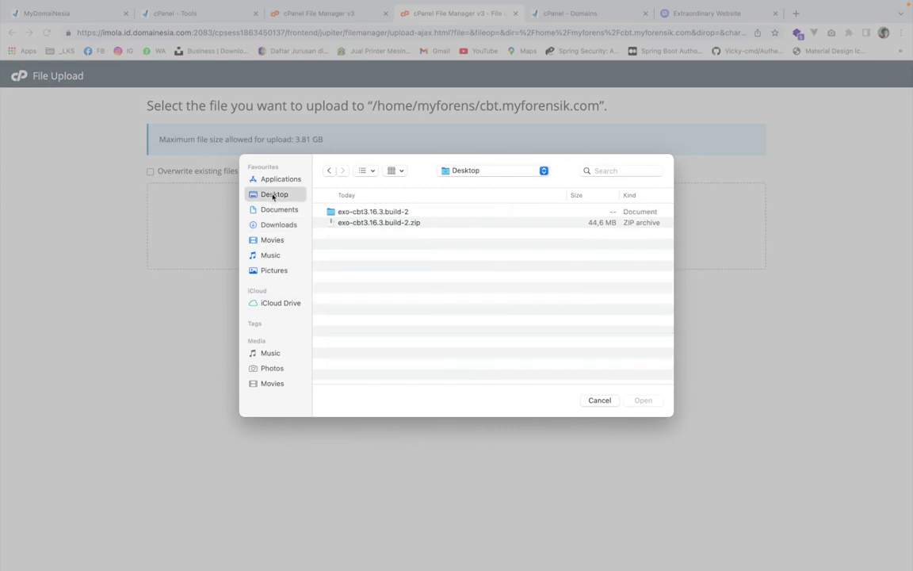
double_click(339, 211)
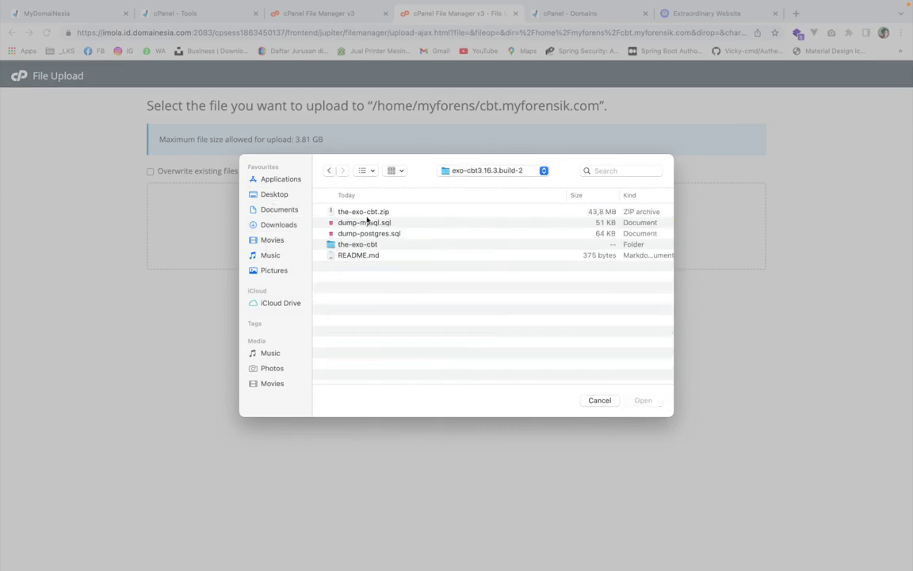
left_click(337, 210)
left_click(643, 400)
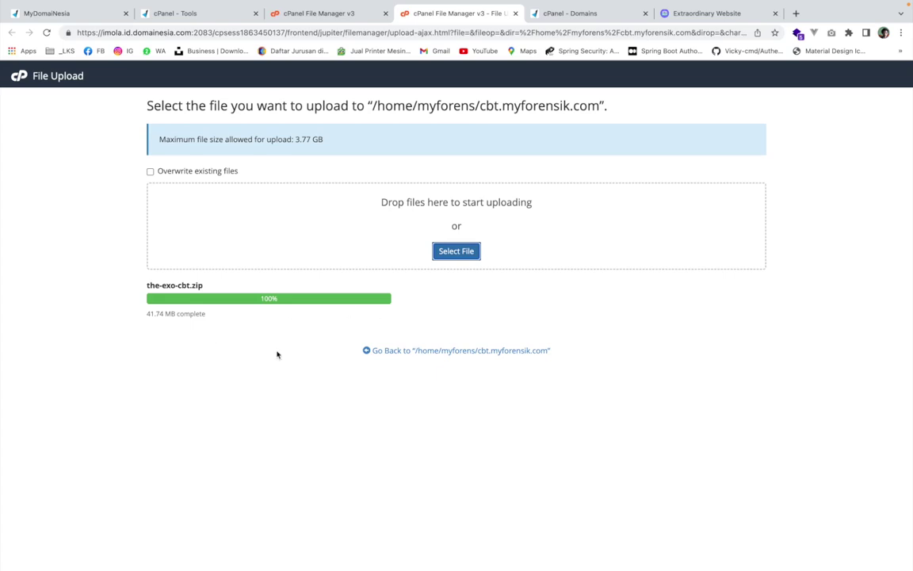
- Reload the cbt.myforensik.com folder listing in File Manager and extract the-exo-cbt.zip into /cbt.myforensik.com
left_click(325, 15)
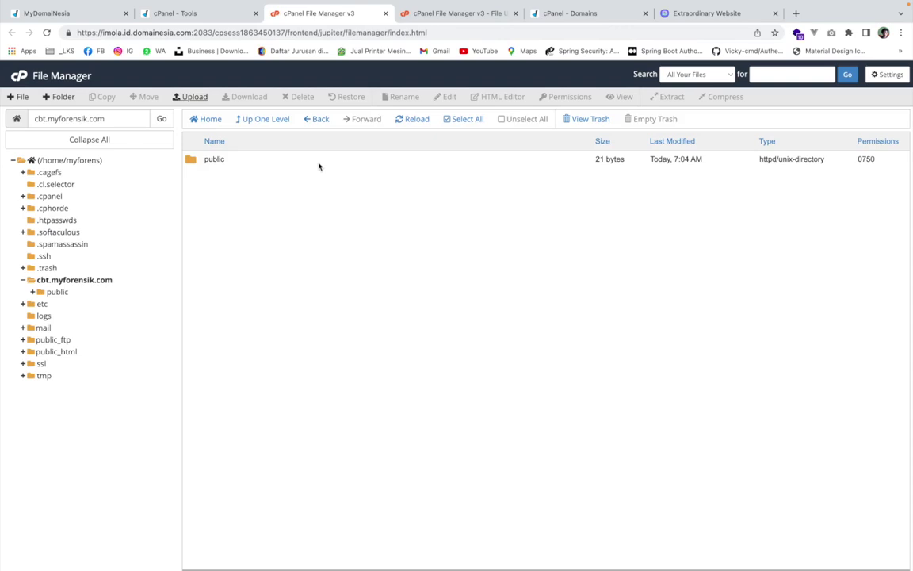
left_click(401, 123)
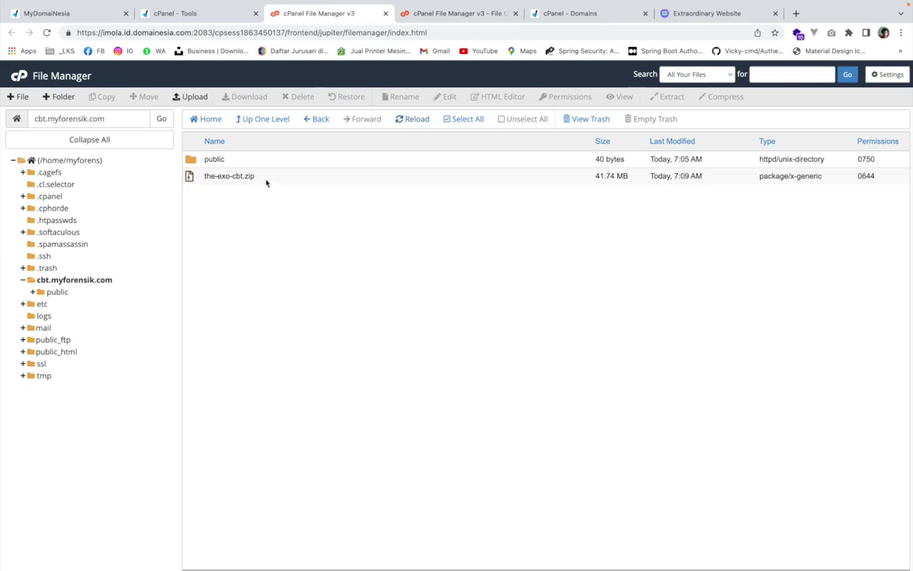
left_click(270, 179)
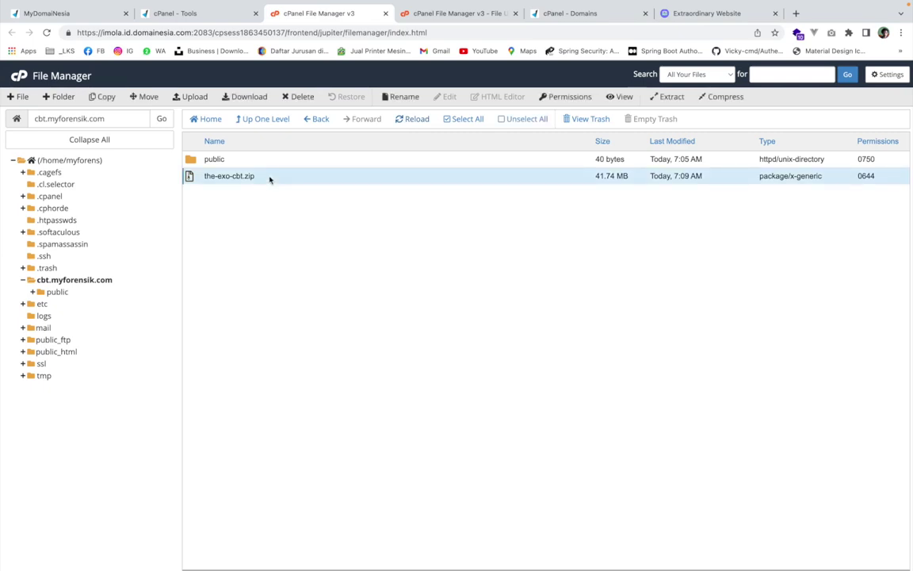
right_click(270, 179)
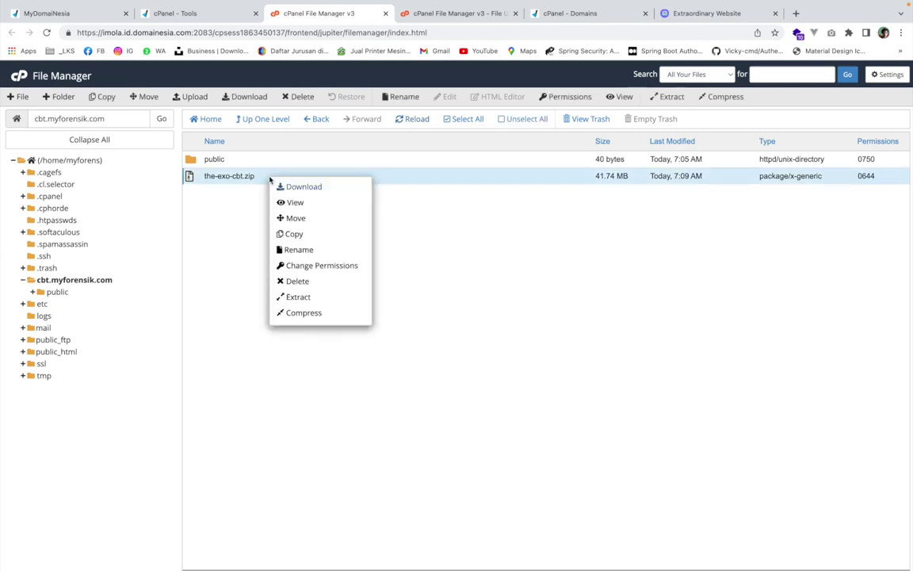
left_click(312, 297)
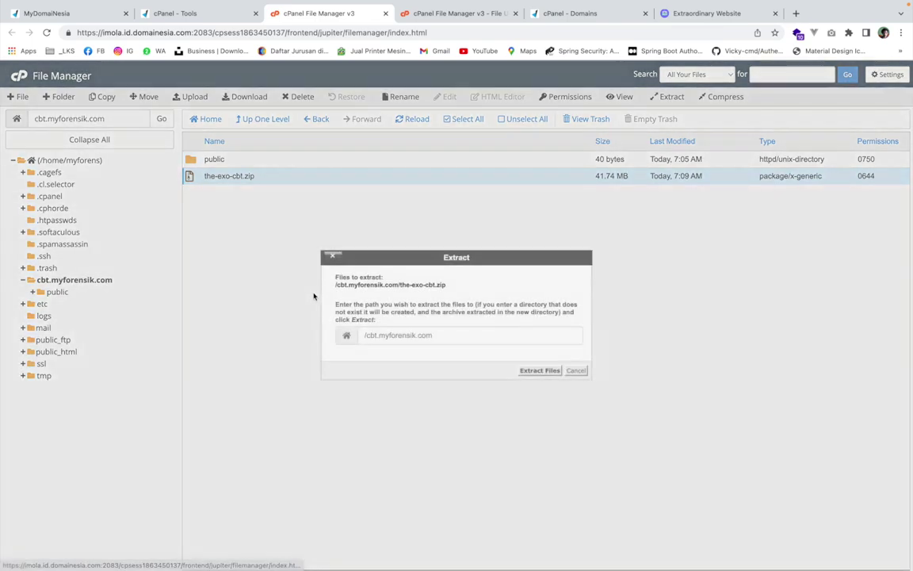
left_click(539, 371)
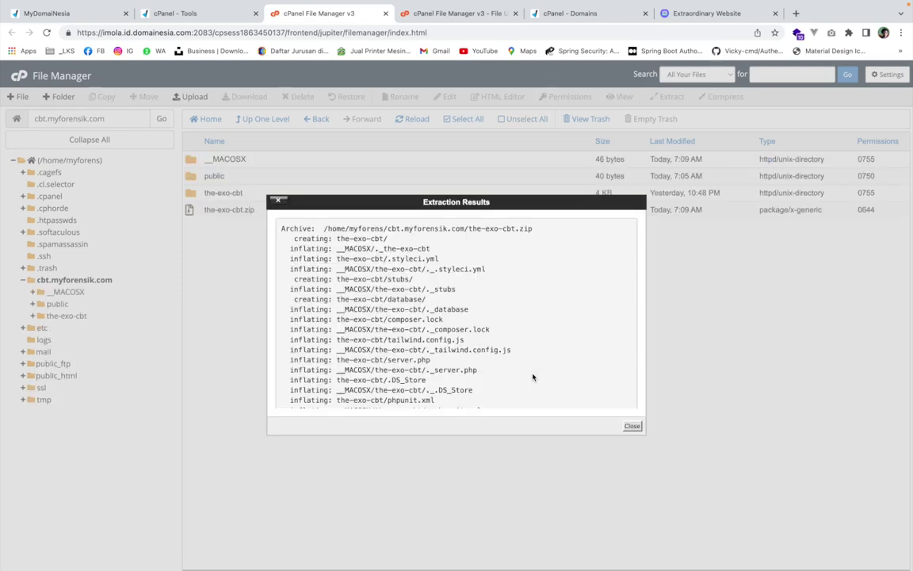
- Close the extraction results and open the extracted the-exo-cbt folder
left_click(631, 426)
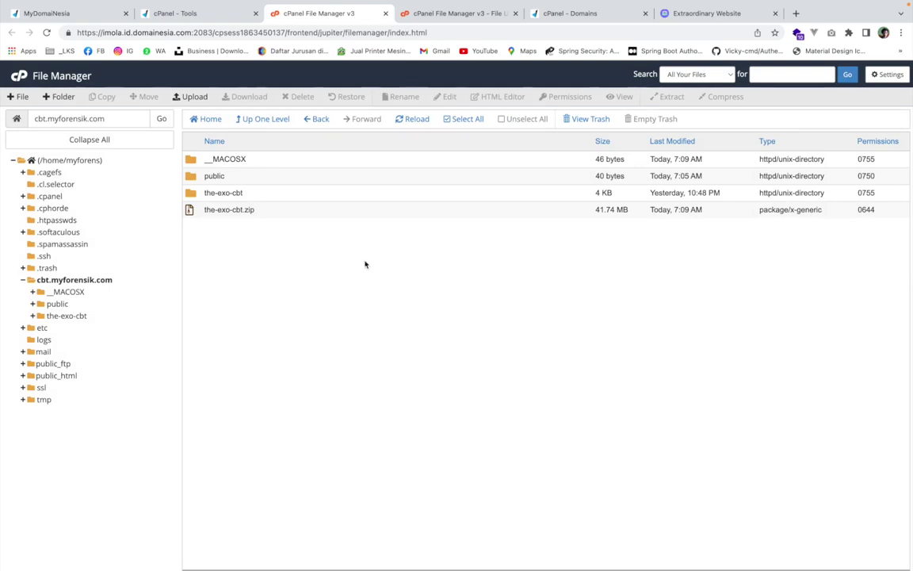
double_click(264, 197)
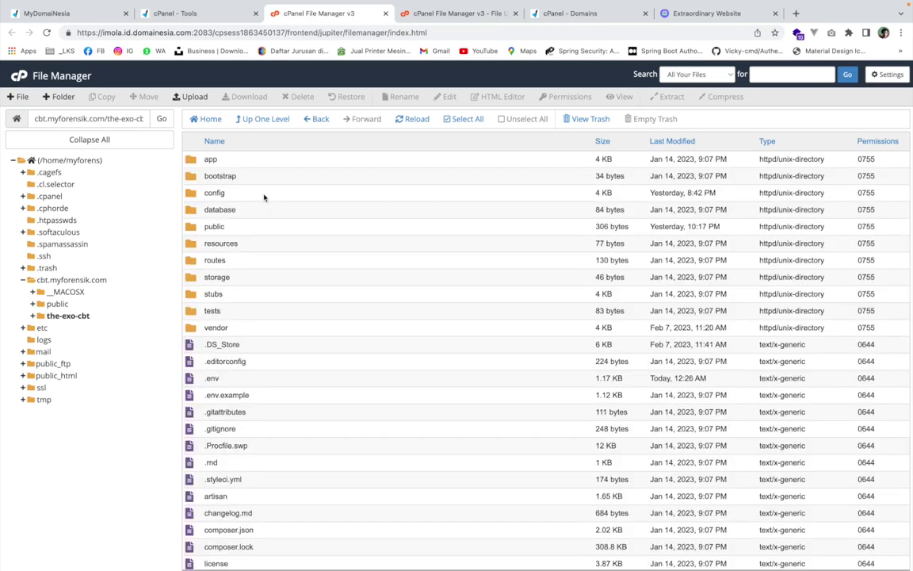
left_click(274, 161)
scroll(292, 245, "down", 2)
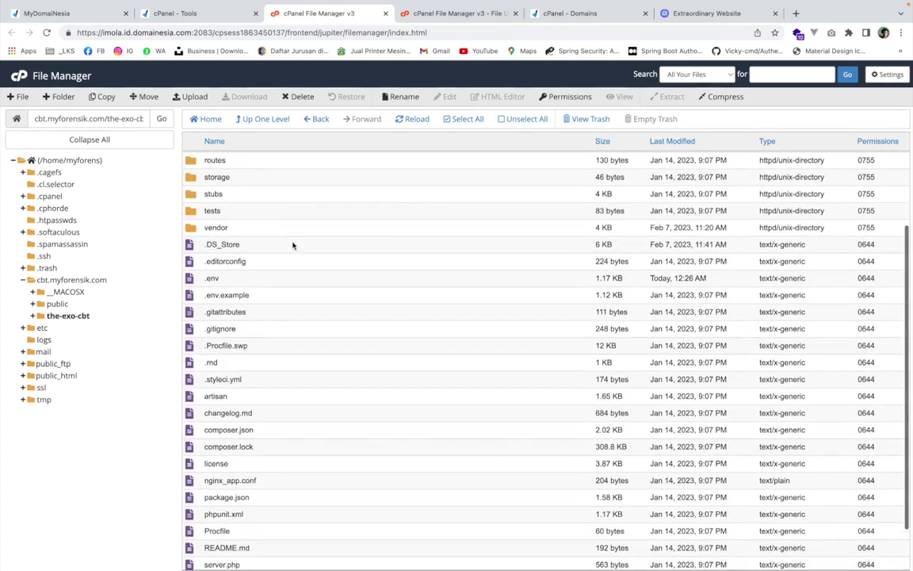
scroll(291, 245, "down", 1)
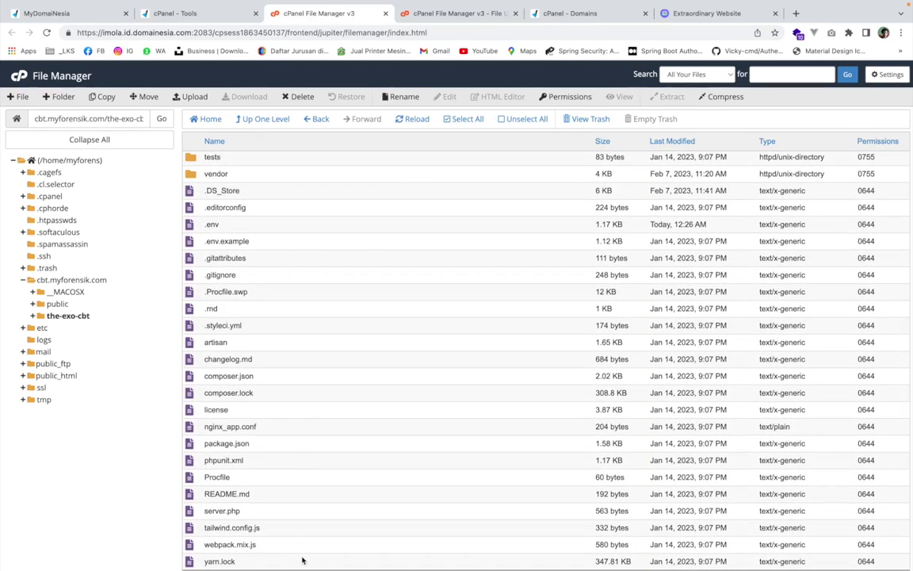
key("ctrl+a")
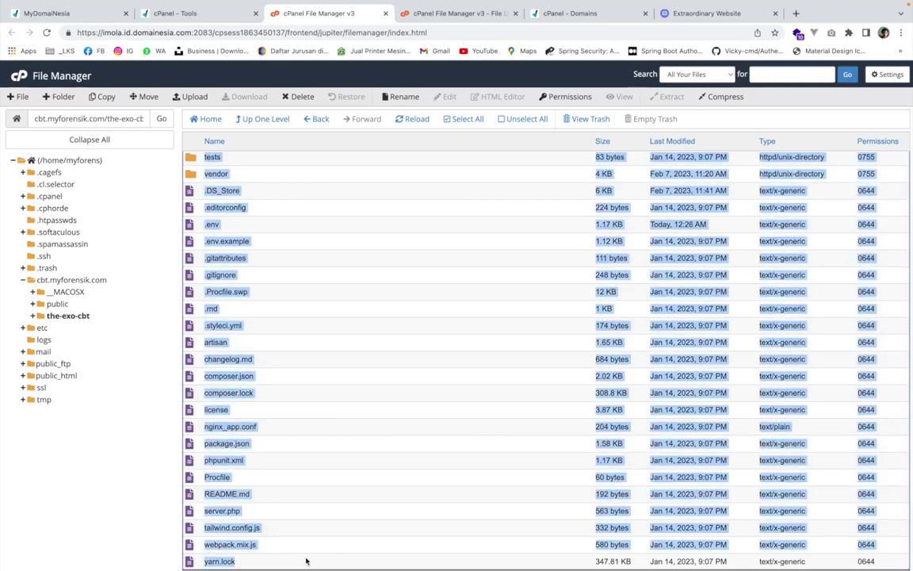
left_click(316, 314)
scroll(316, 319, "up", 1)
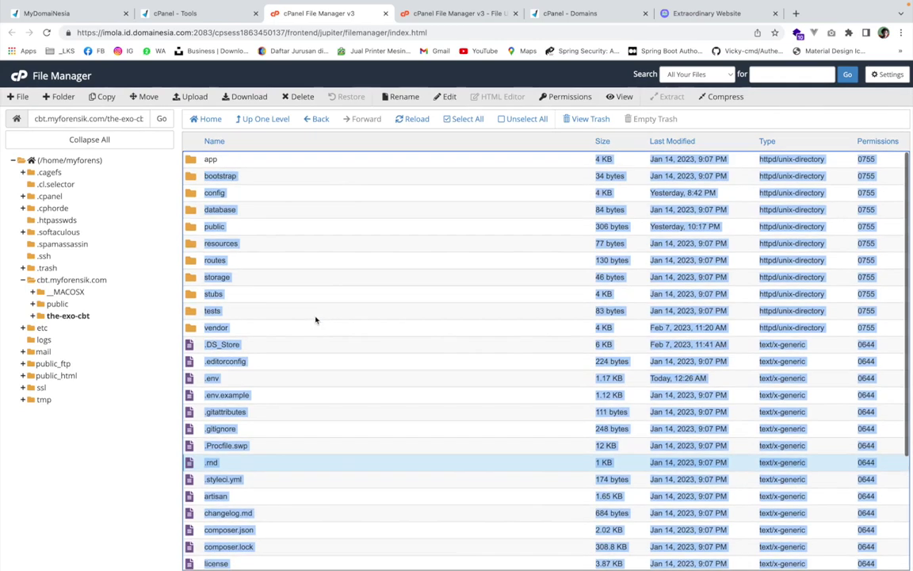
left_click(337, 176)
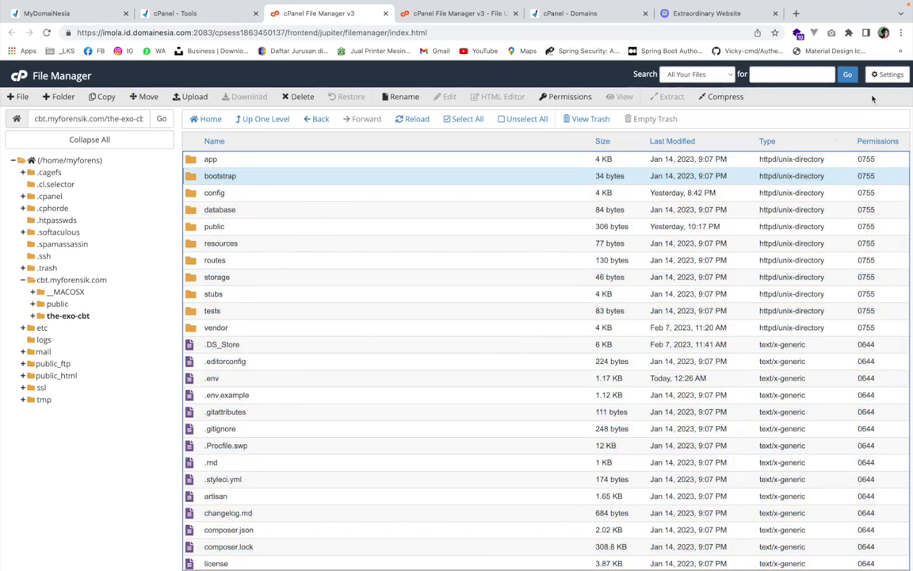
- Check the hidden files (dotfiles) option in the File Manager preferences without changing anything
left_click(890, 75)
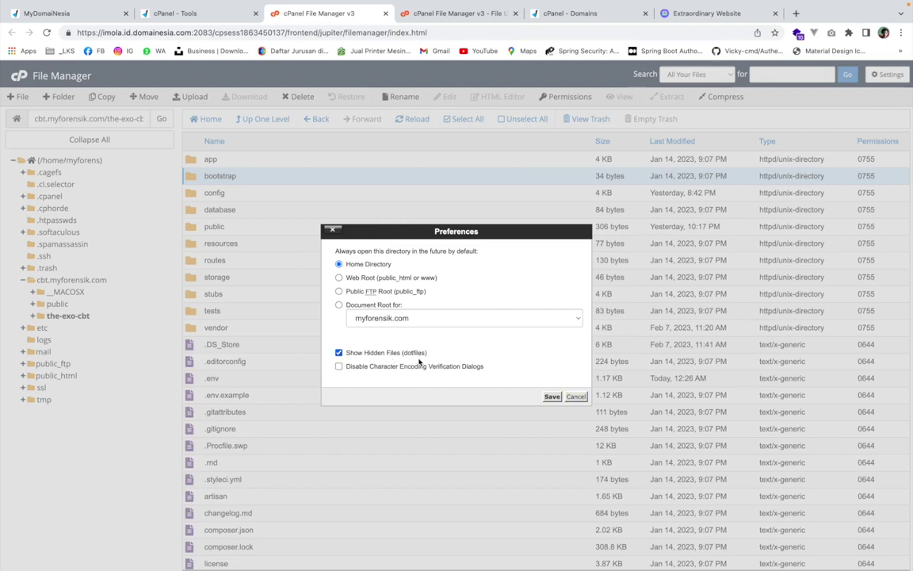
left_click(576, 395)
- Move all files and folders from the-exo-cbt, from app through yarn.lock, to /cbt.myforensik.com/
left_click(355, 165)
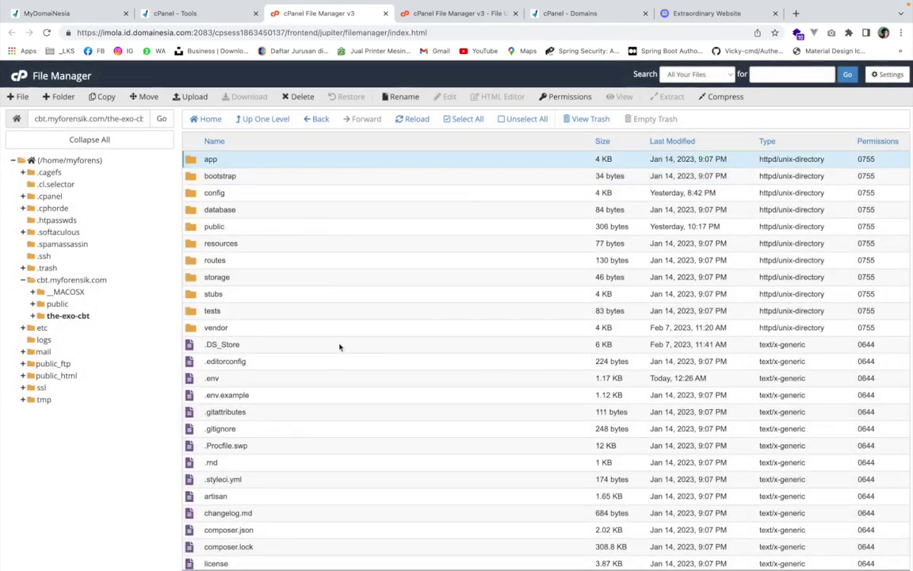
scroll(341, 347, "down", 3)
left_click(305, 544, "shift")
left_click(301, 561, "shift")
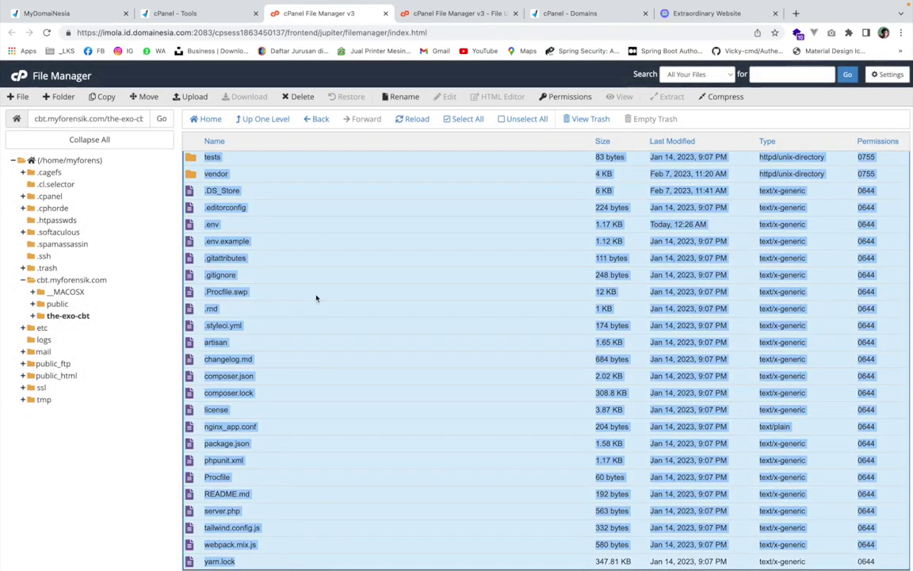
scroll(315, 297, "up", 5)
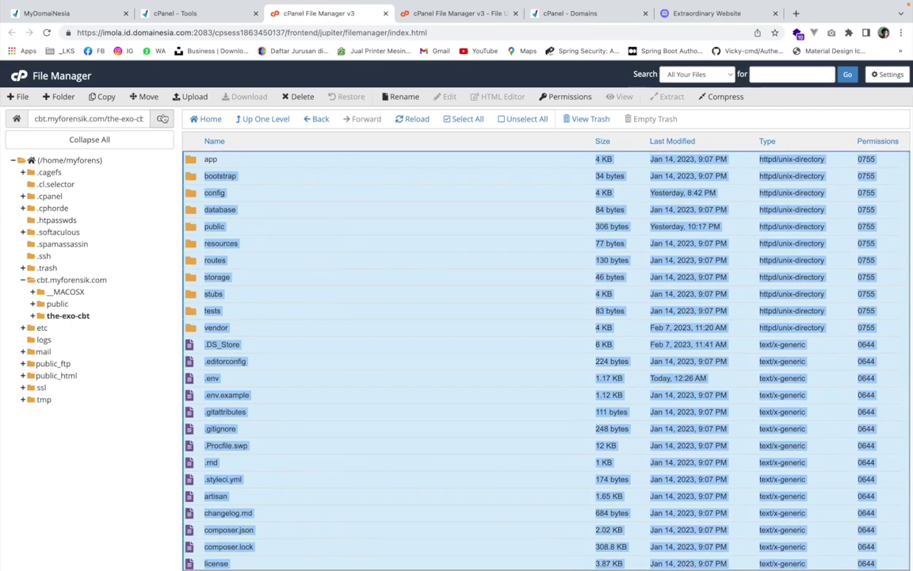
left_click(148, 96)
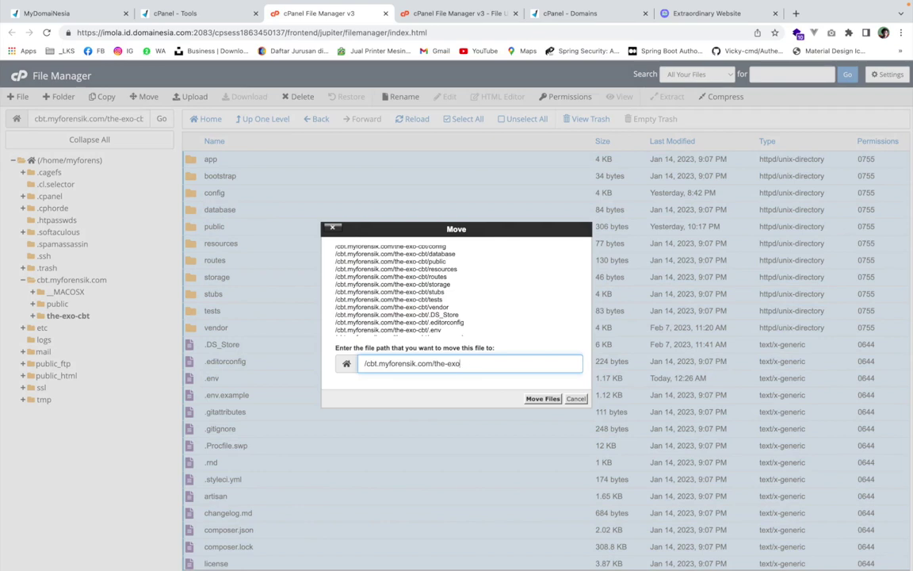
key("BackSpace")
key("BackSpace")
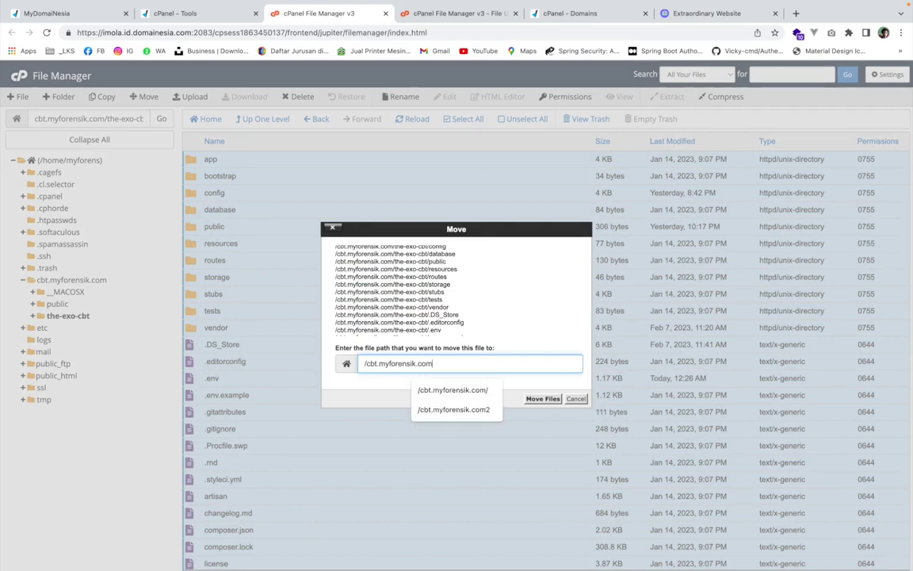
type("/")
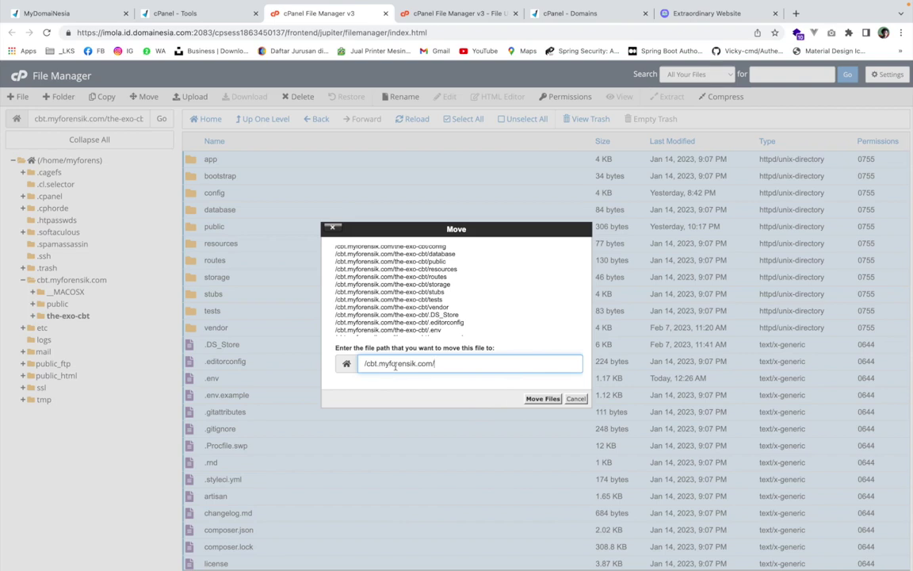
left_click(544, 397)
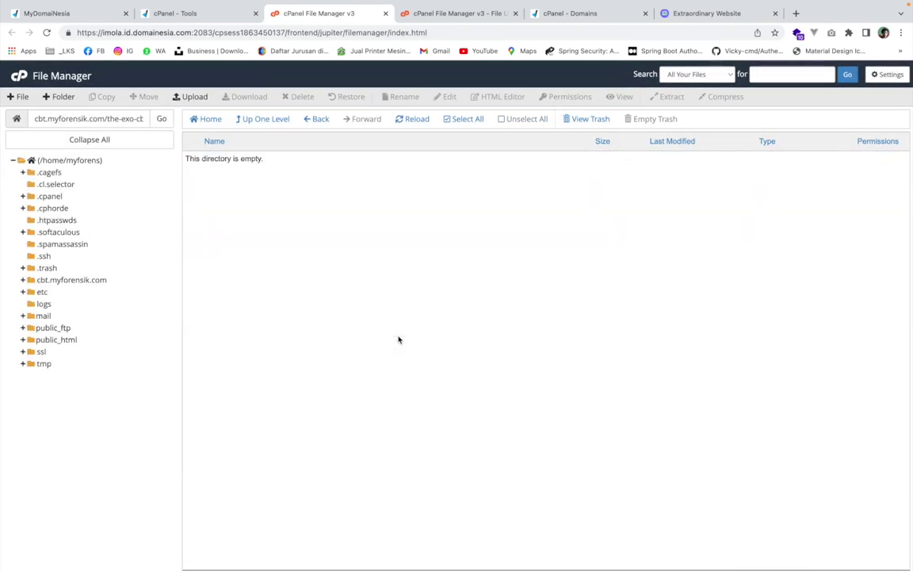
- Go up to the cbt.myforensik.com folder and delete the __MACOSX folder
left_click(262, 120)
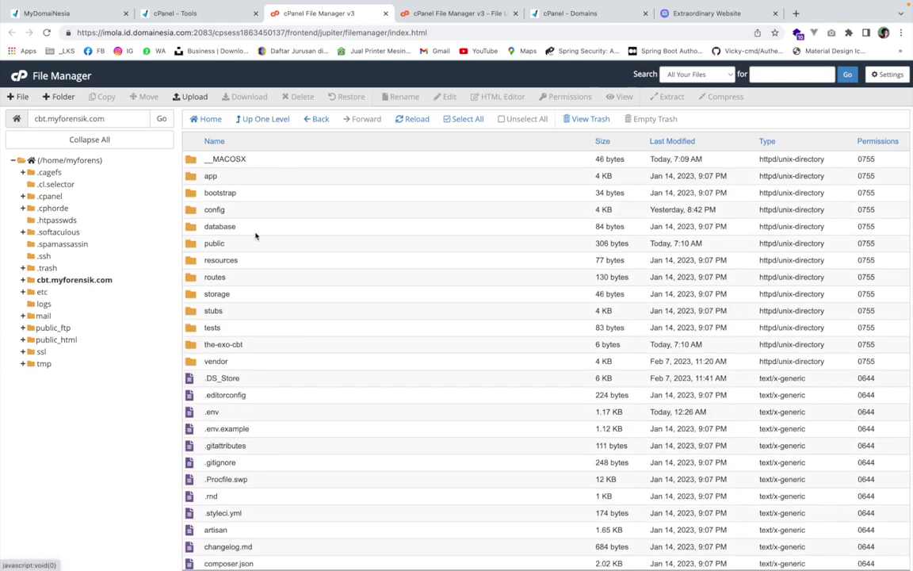
scroll(255, 235, "down", 1)
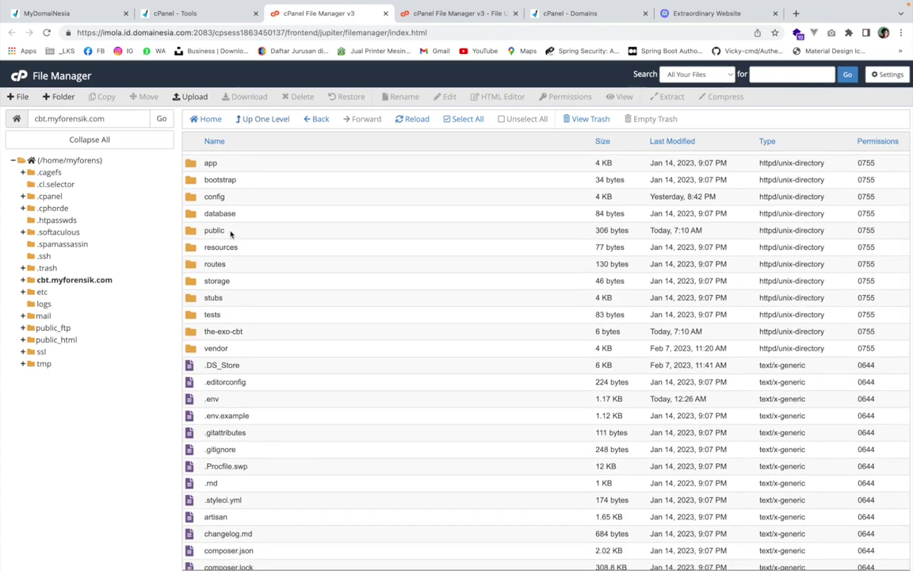
left_click(238, 232)
scroll(266, 241, "up", 1)
left_click(256, 176)
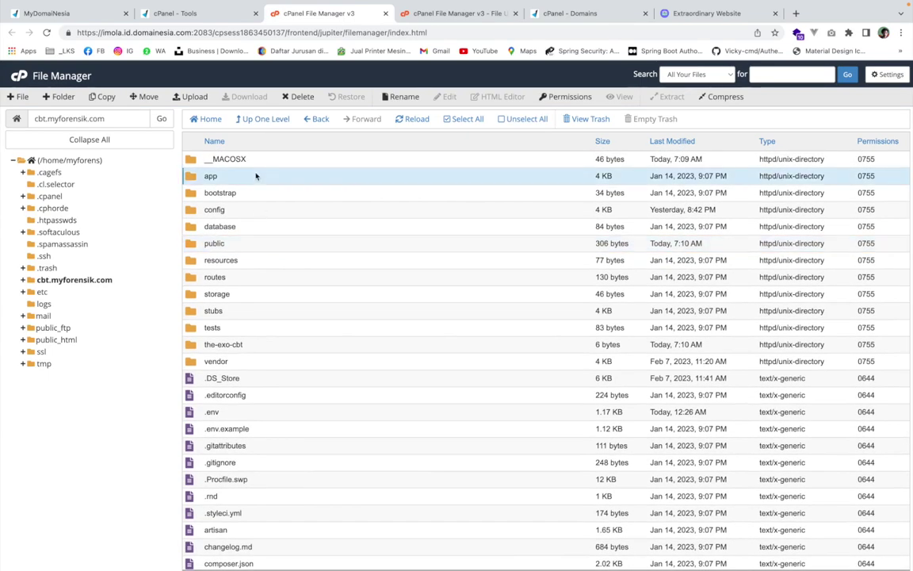
left_click(274, 162)
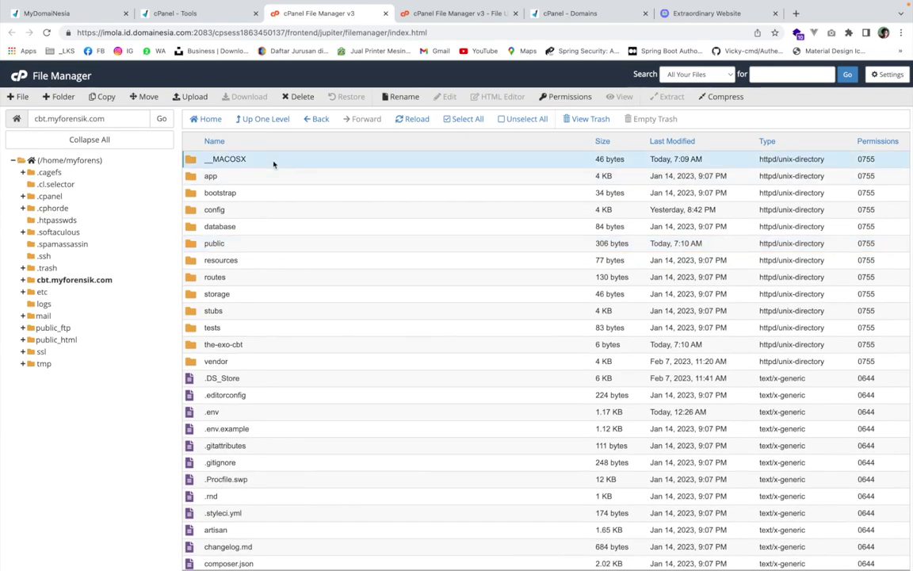
left_click(298, 97)
left_click(545, 353)
scroll(410, 303, "down", 3)
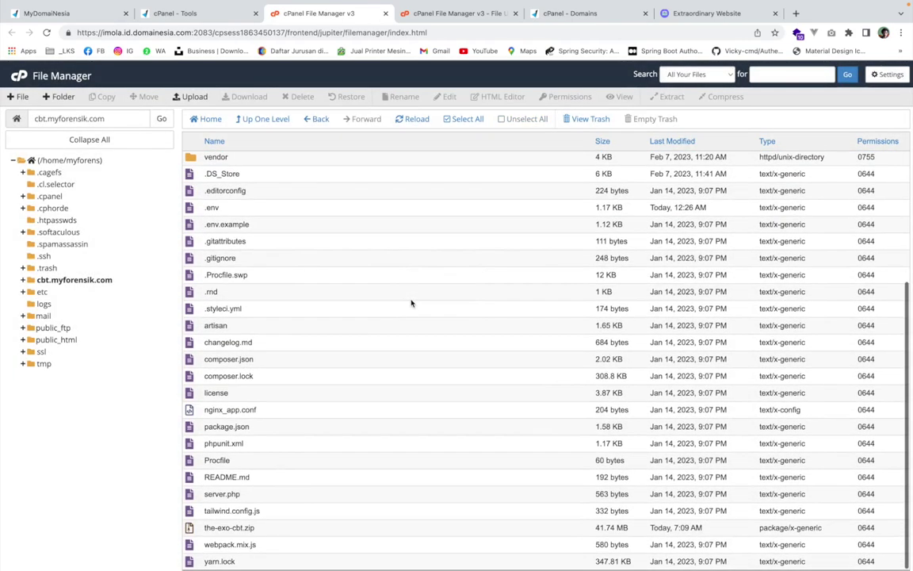
scroll(411, 302, "up", 3)
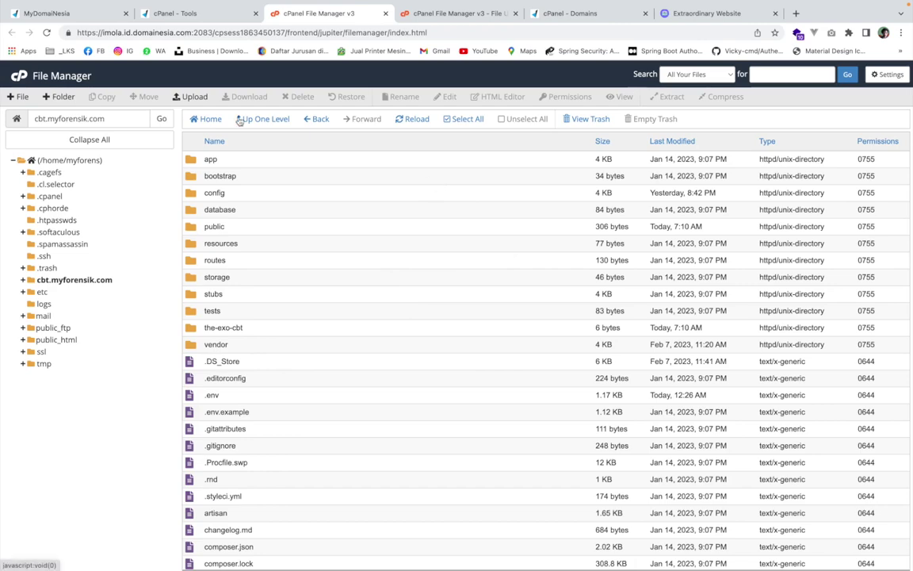
- Return to cPanel Tools and create a database named exo with the MySQL Database Wizard
left_click(203, 19)
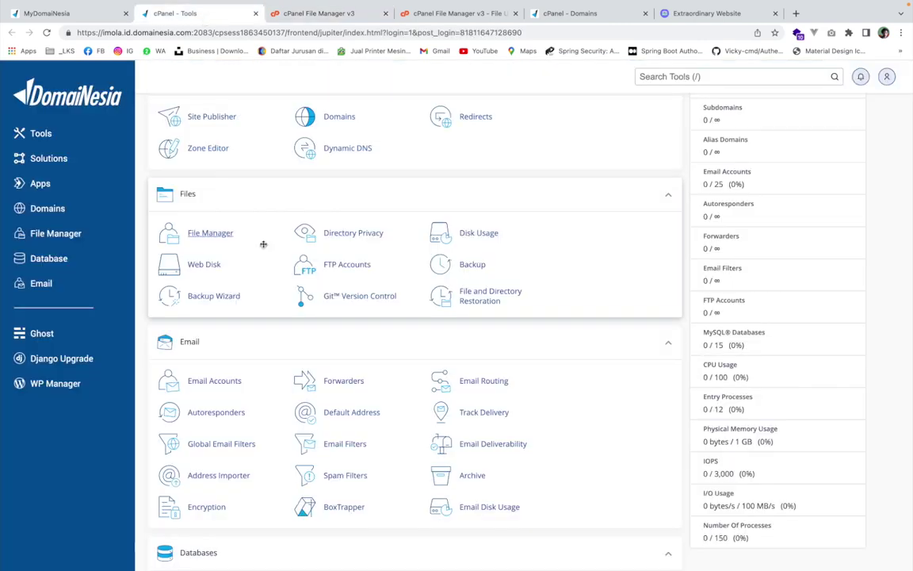
scroll(279, 317, "down", 5)
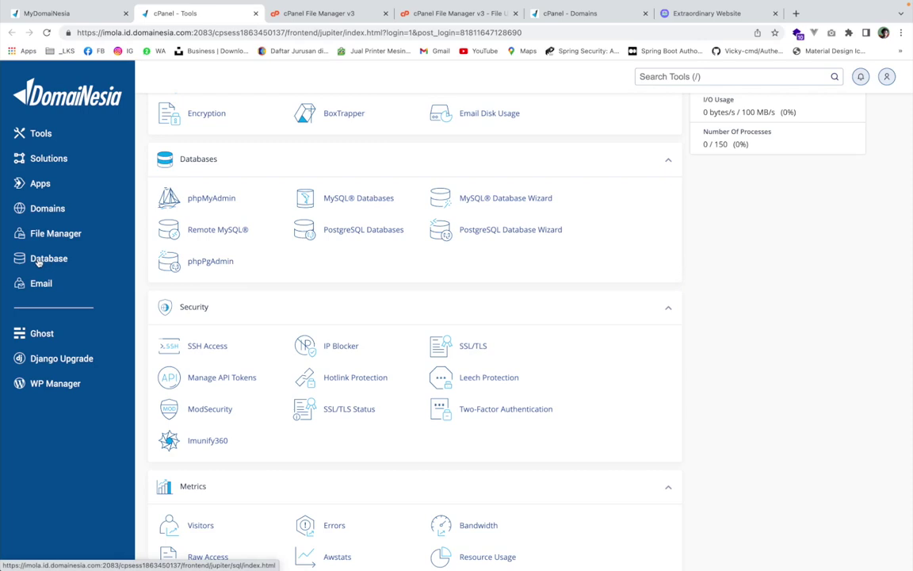
left_click(465, 199)
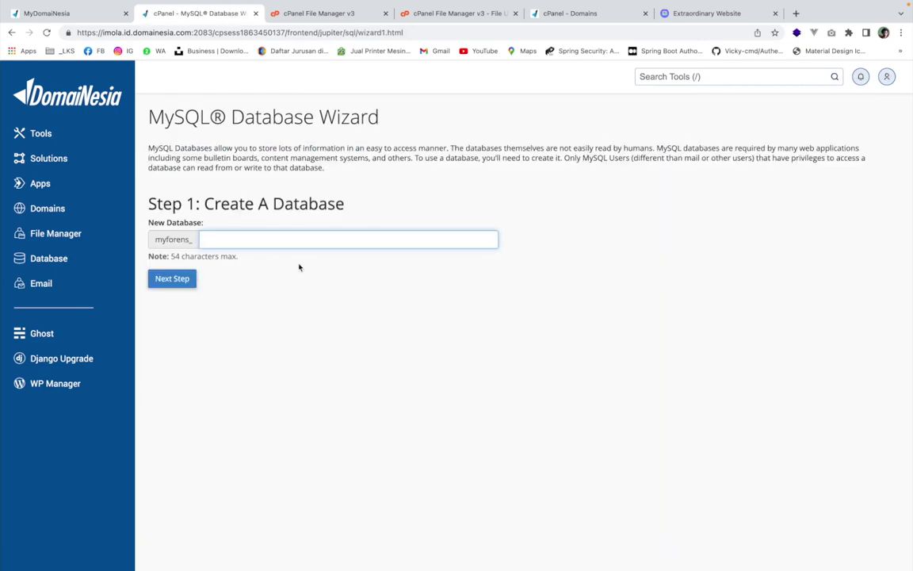
type("exo")
left_click(176, 286)
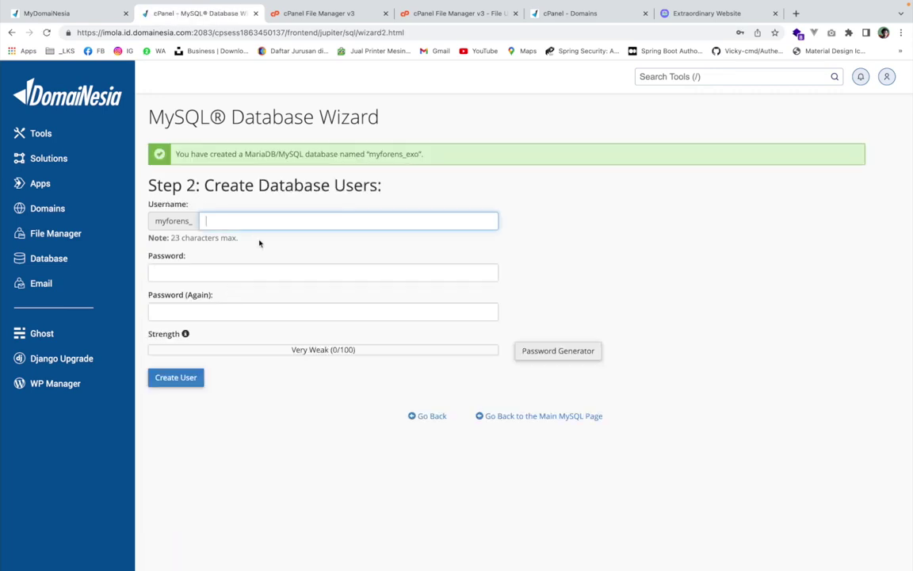
- Set the database username to exo, generate a password for it and mark the password as copied to a safe place
type("exo")
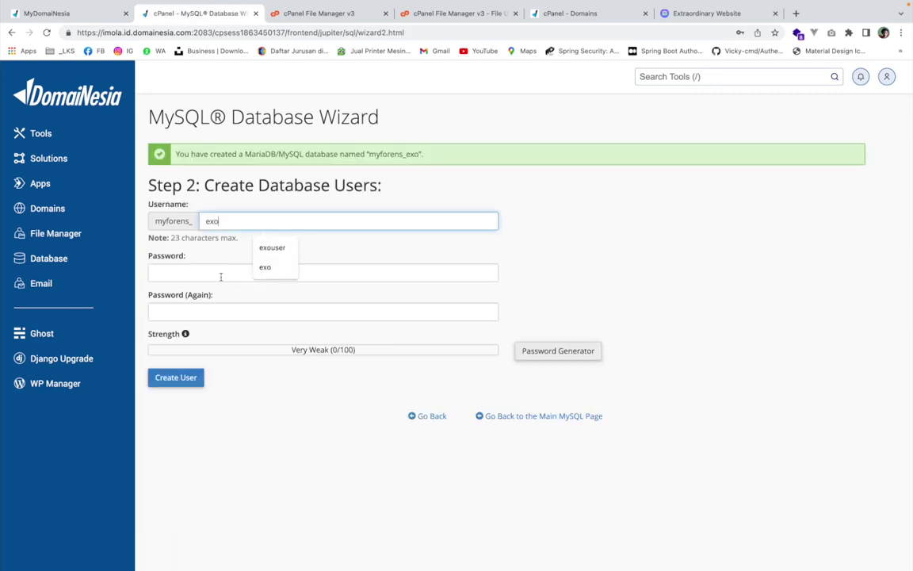
left_click(220, 273)
left_click(551, 354)
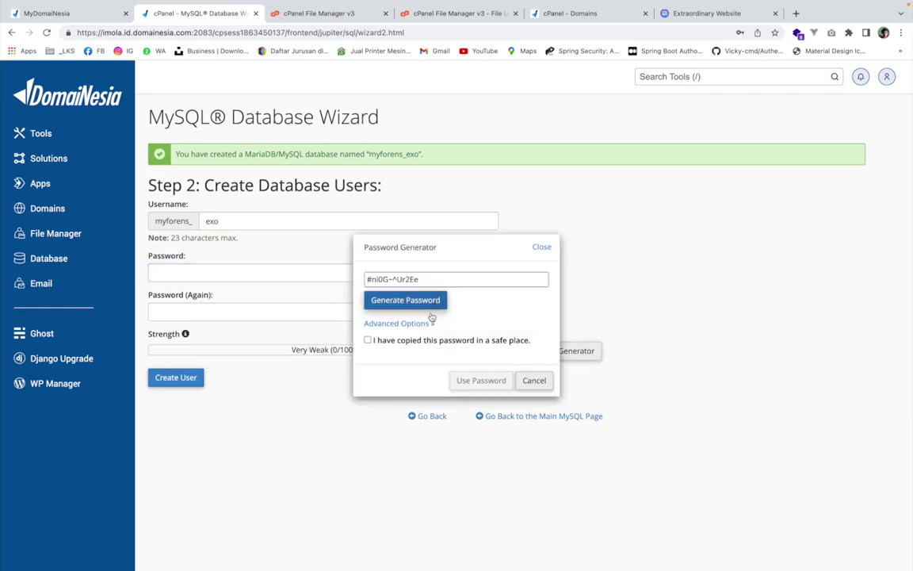
left_click(367, 340)
- Copy the generated database password, switch to Notes to paste it into the dd note, and return to the browser
triple_click(428, 279)
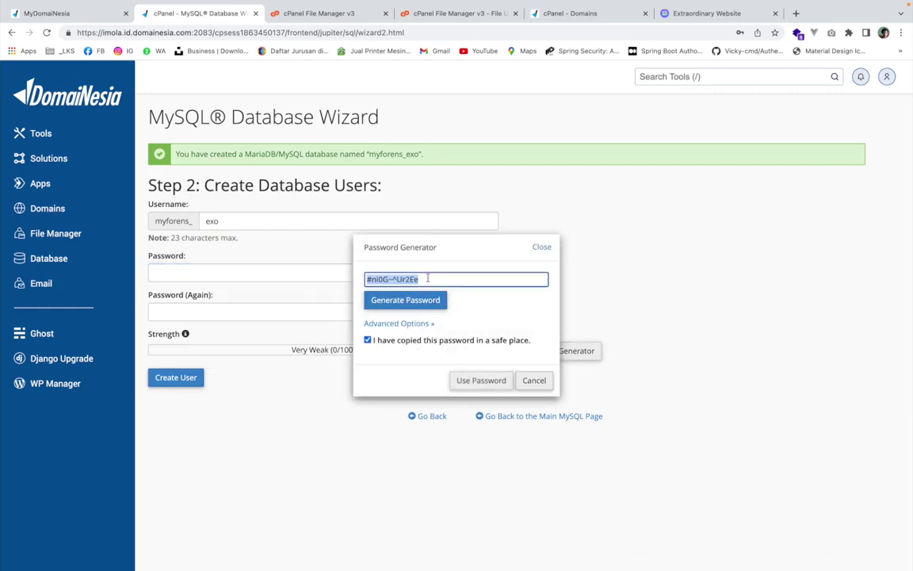
key("ctrl+Left")
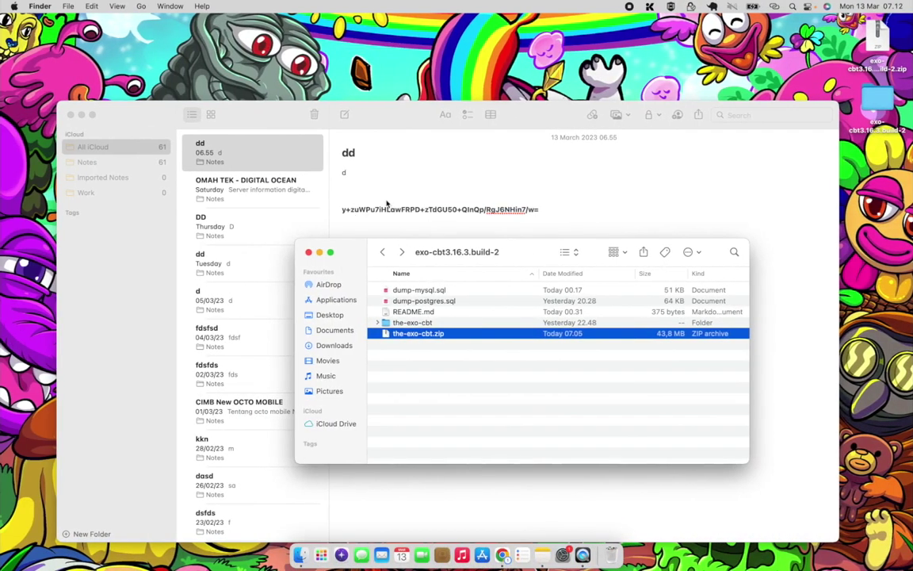
left_click(516, 237)
key("super+v")
key("ctrl+Right")
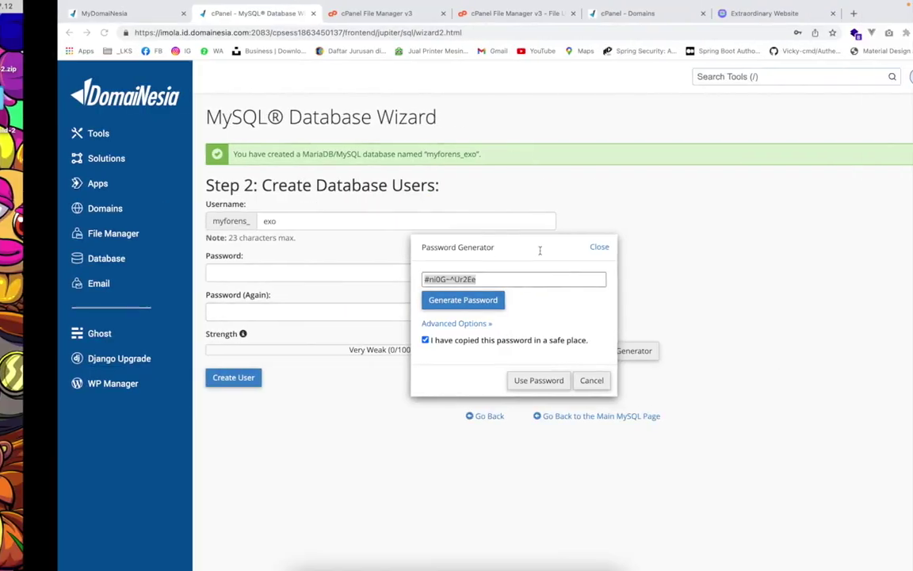
- Create the database user with the generated password and grant it ALL PRIVILEGES on the myforens_exo database
left_click(483, 379)
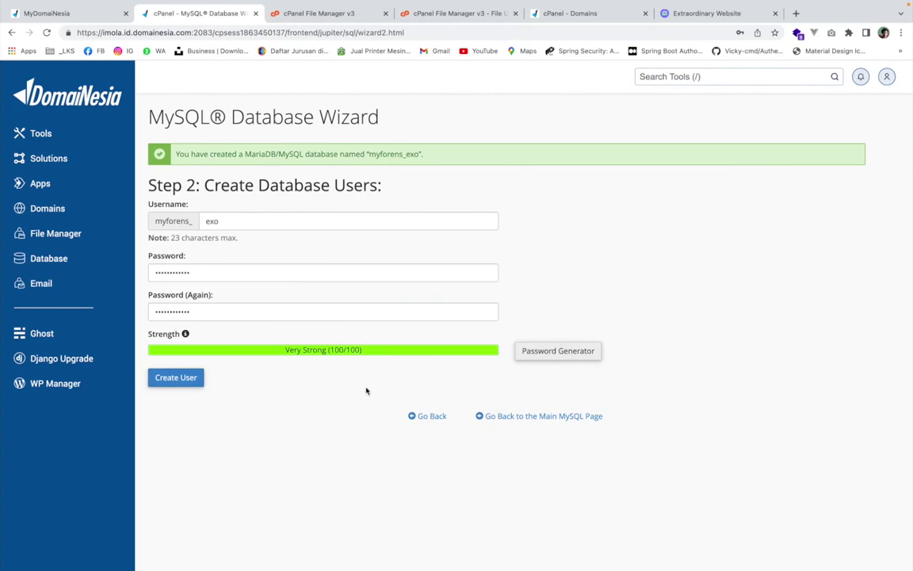
left_click(201, 382)
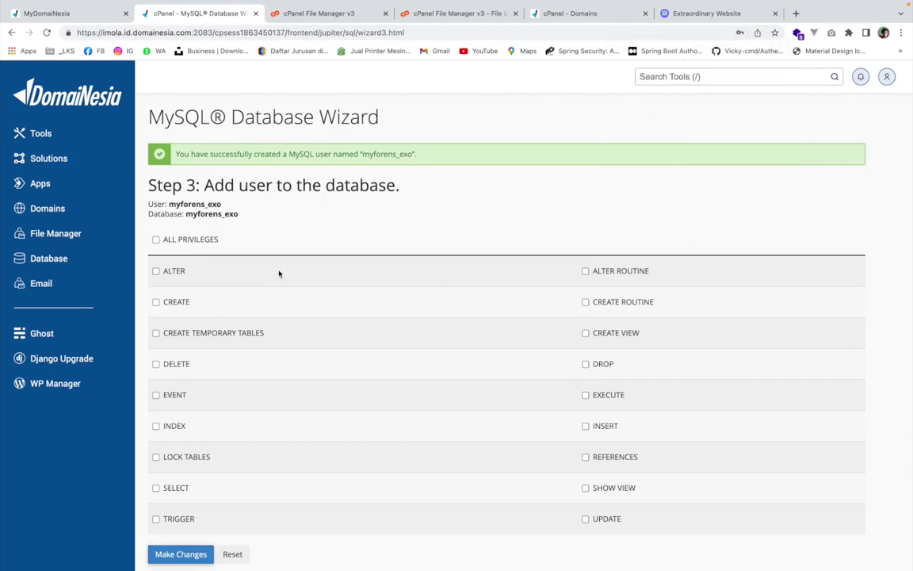
left_click(191, 248)
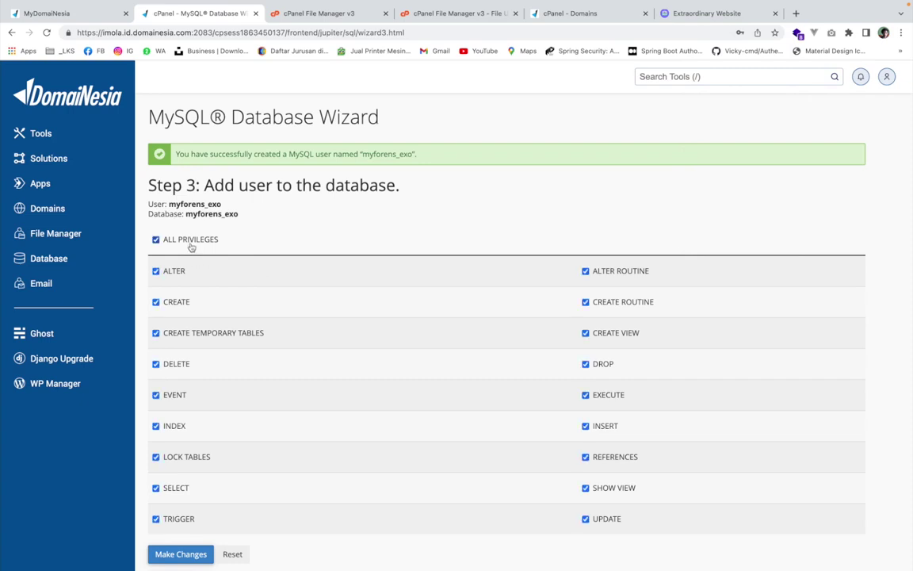
scroll(238, 379, "down", 3)
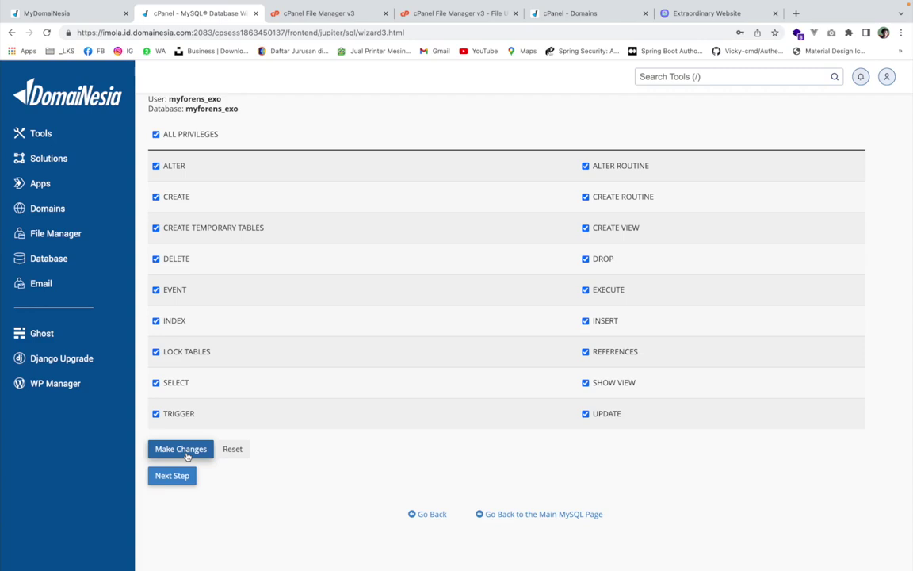
left_click(188, 455)
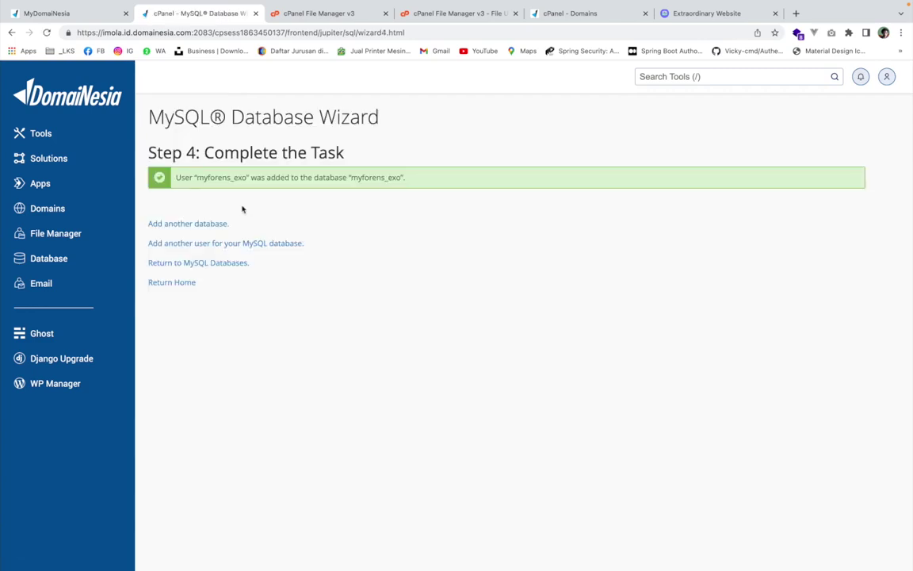
- Leave the finished database wizard for cPanel Tools and open phpMyAdmin
left_click(186, 284)
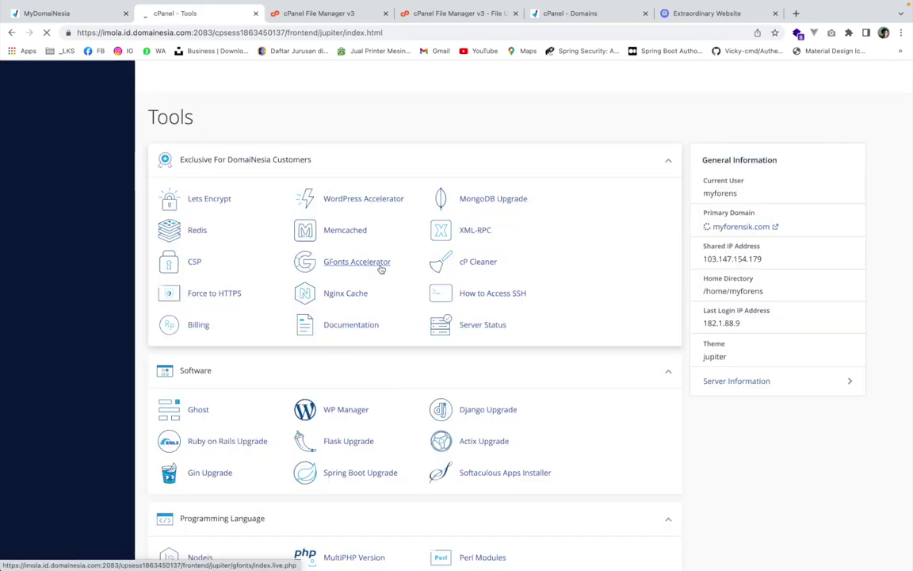
scroll(381, 268, "down", 7)
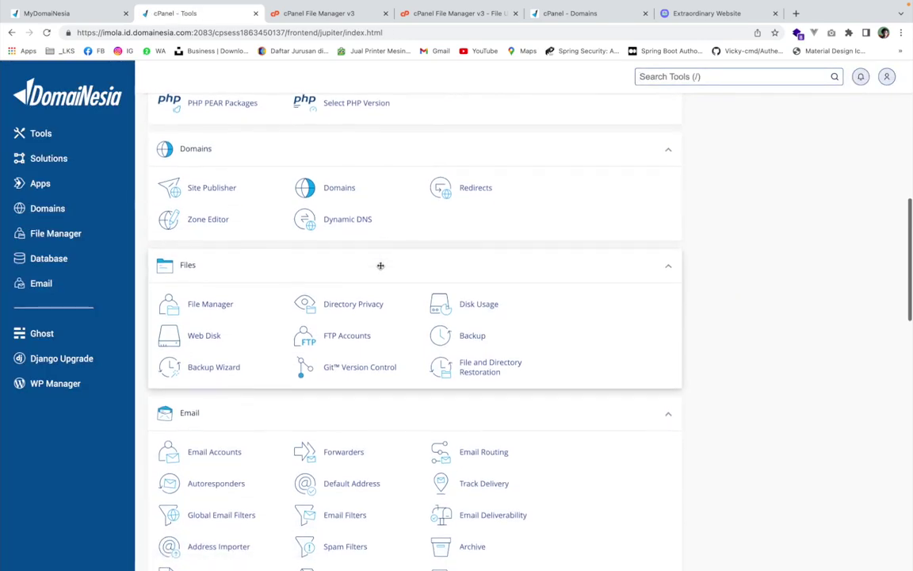
scroll(380, 265, "down", 7)
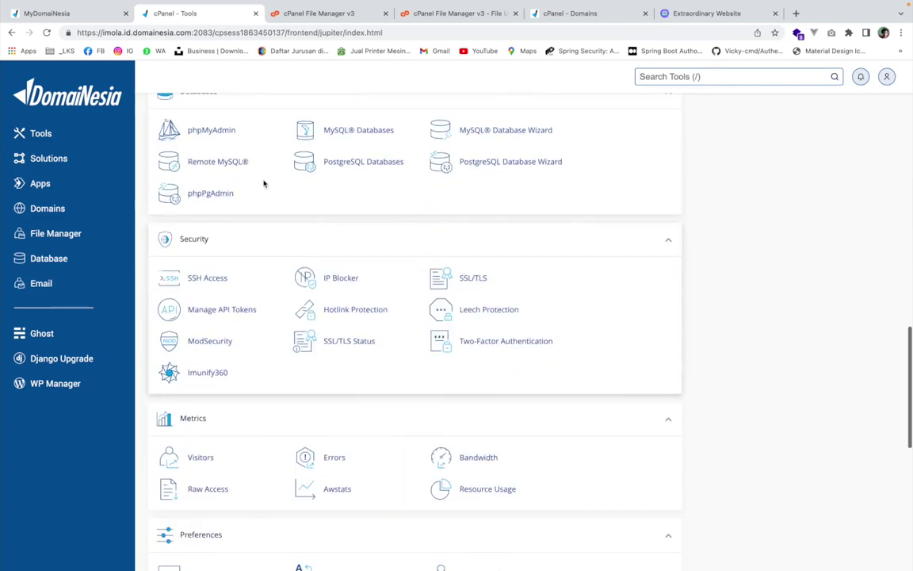
left_click(212, 137)
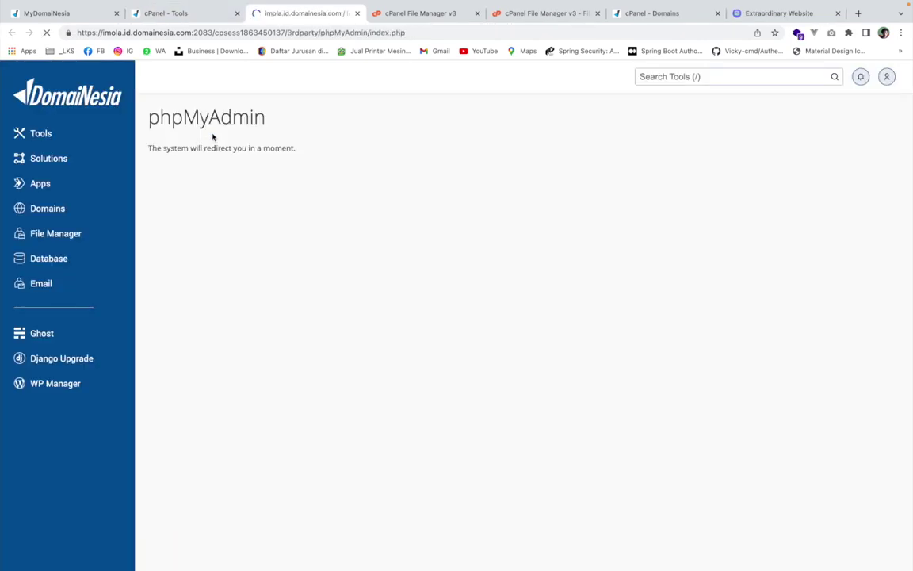
scroll(212, 137, "down", 1)
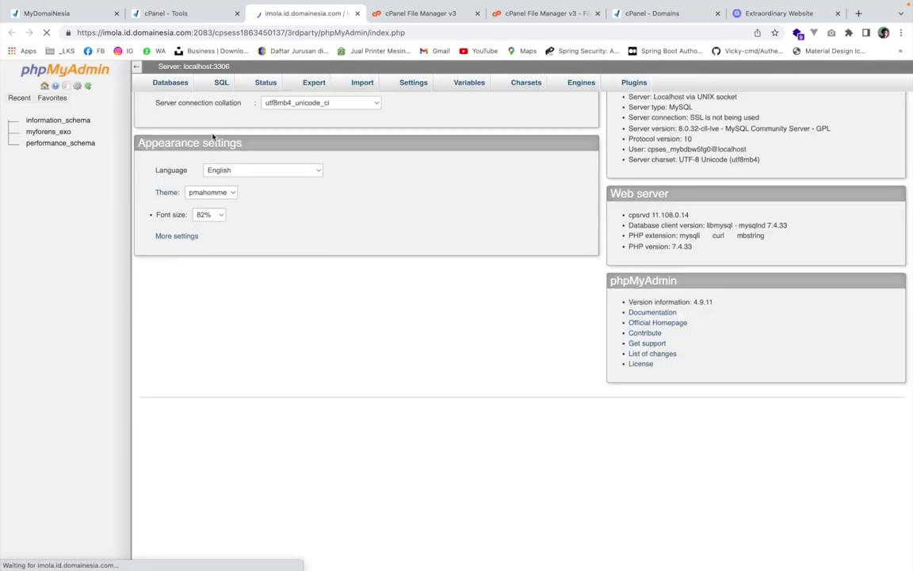
scroll(212, 137, "up", 1)
- Switch to Finder to locate dump-mysql.sql in the exo-cbt3.16.3.build-2 folder, and return to phpMyAdmin in the browser
key("ctrl+Left")
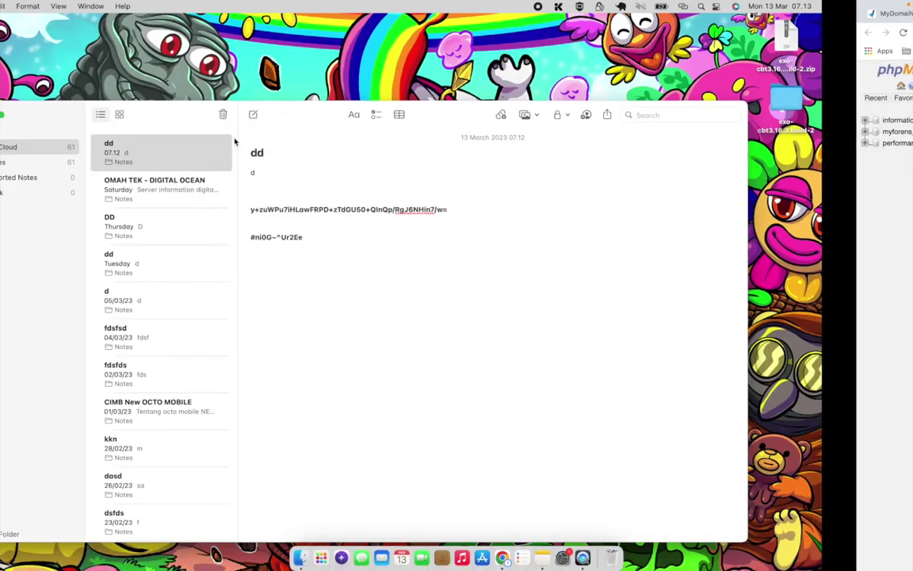
left_click(299, 554)
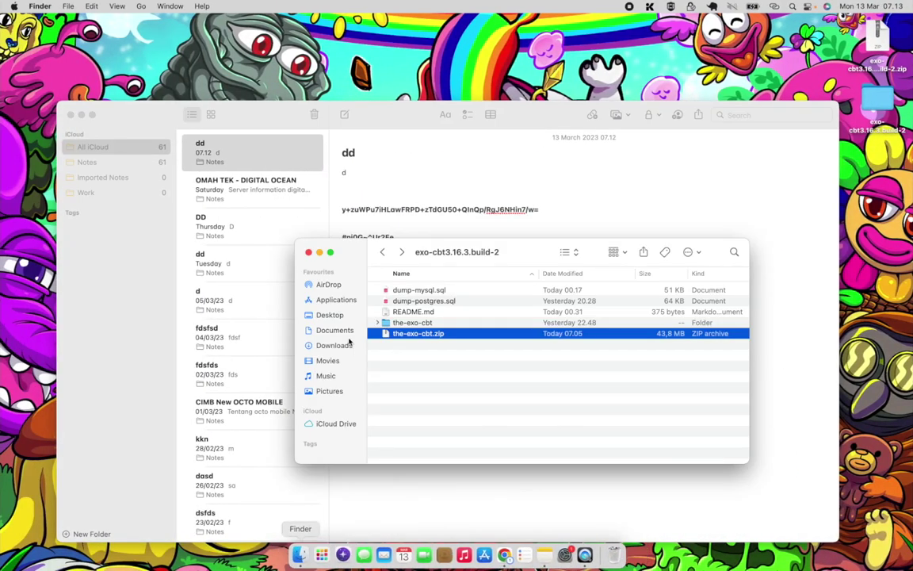
left_click(411, 290)
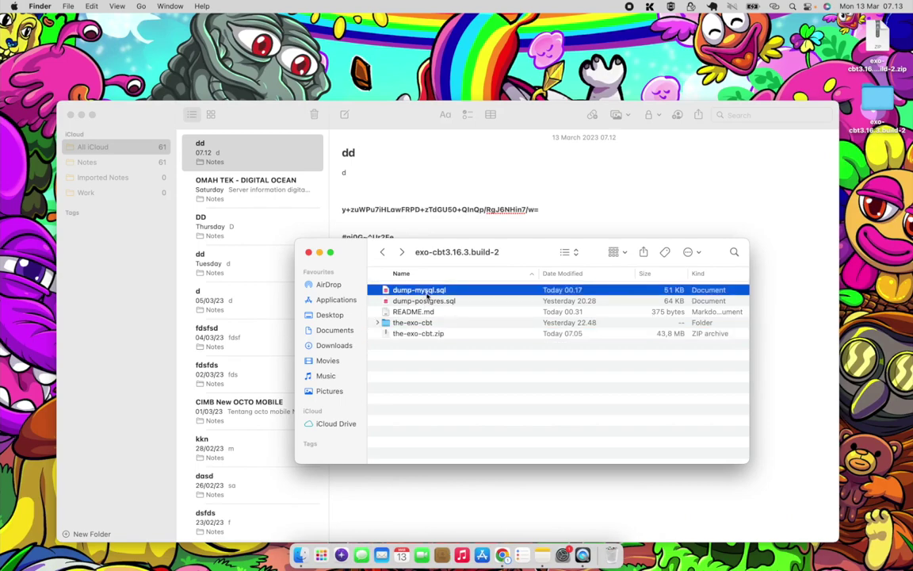
key("ctrl+Right")
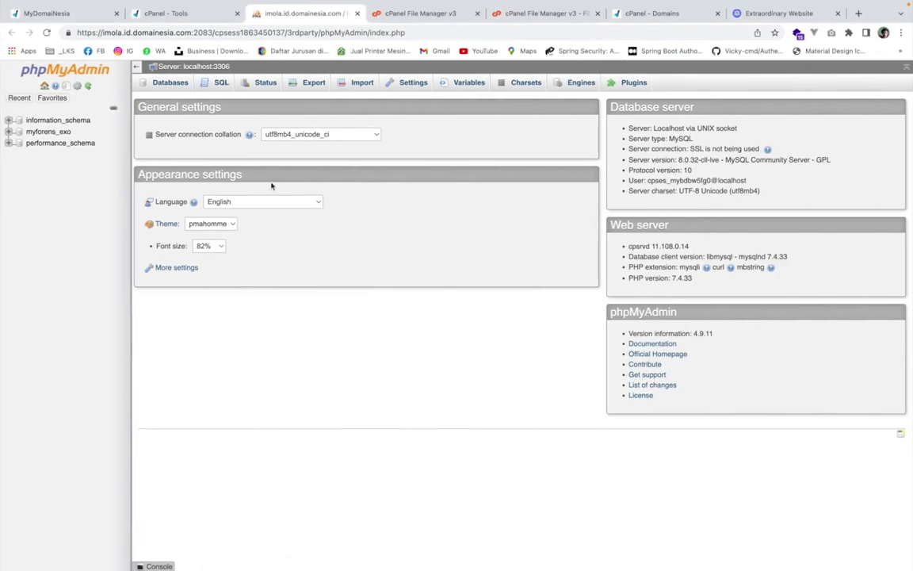
- Import dump-mysql.sql from the exo-cbt3.16.3.build-2 folder into the myforens_exo database, keeping the default SQL import options
left_click(31, 132)
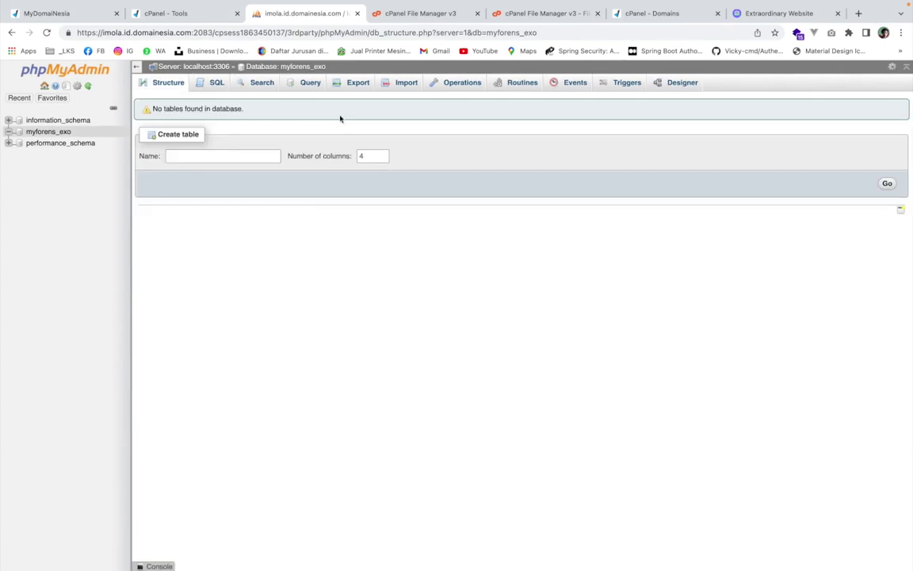
left_click(307, 88)
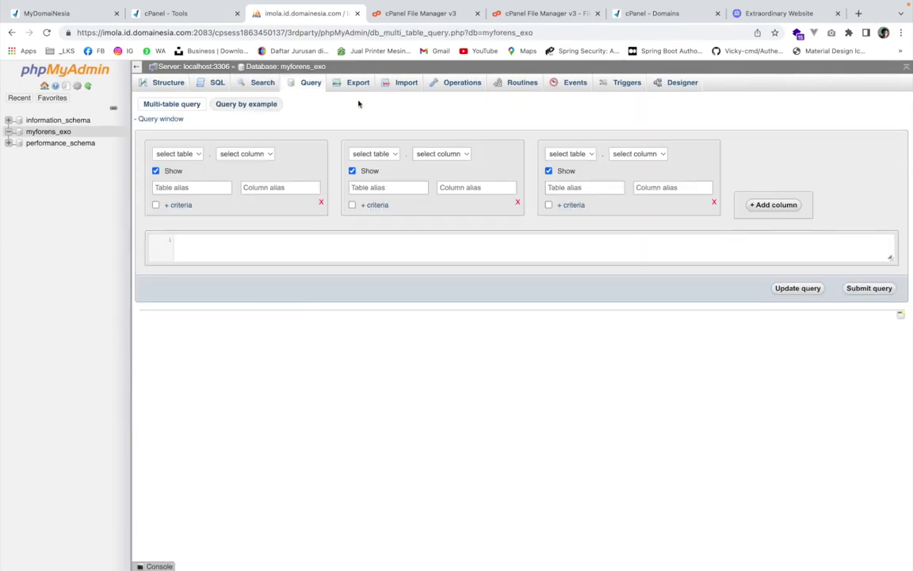
left_click(347, 92)
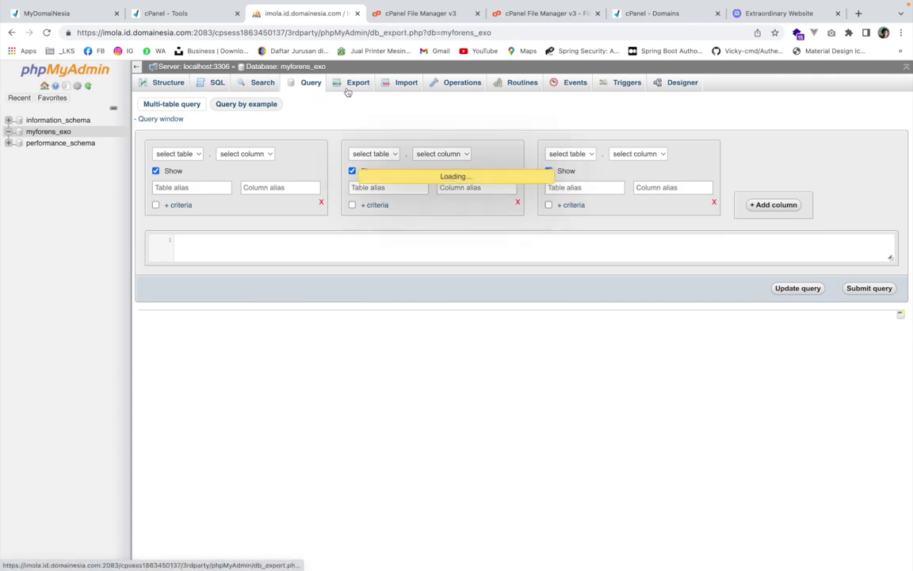
left_click(402, 90)
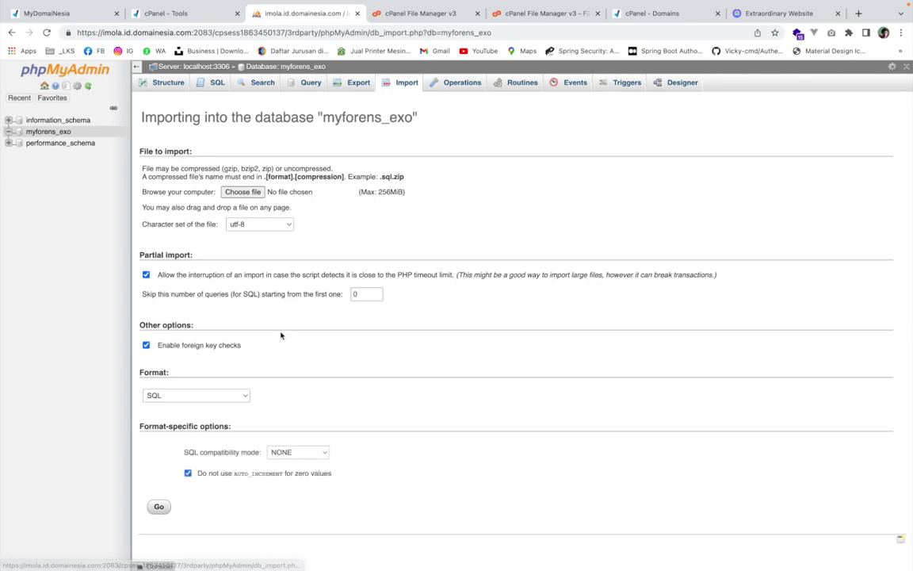
left_click(255, 192)
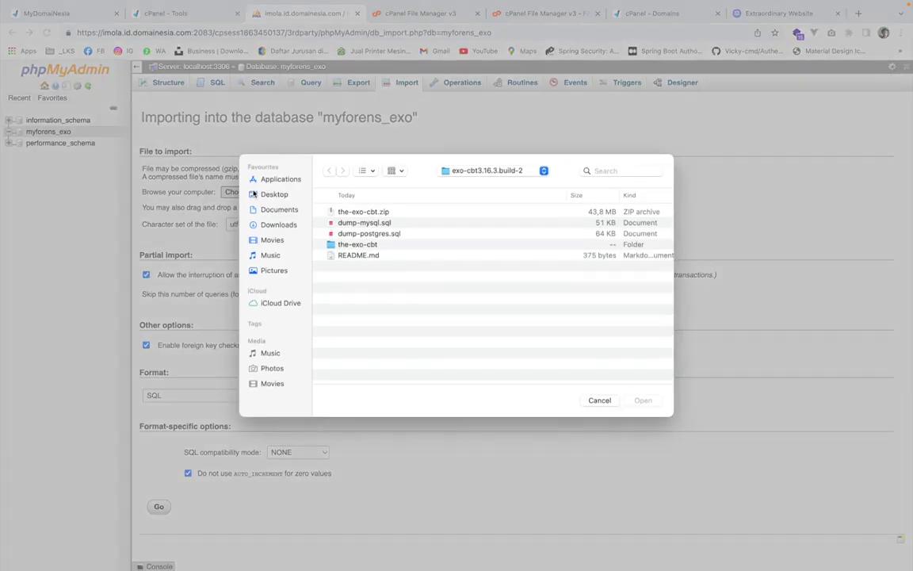
left_click(366, 225)
left_click(649, 401)
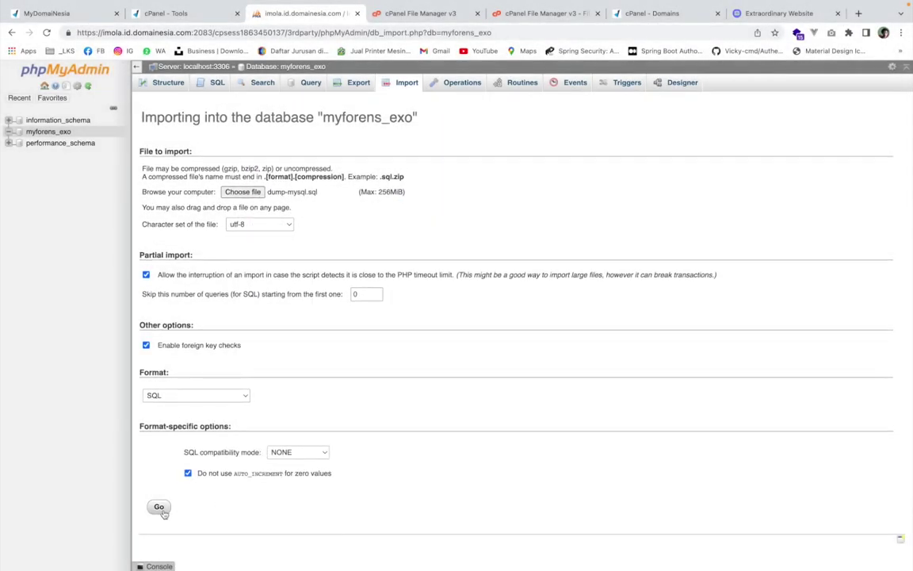
left_click(162, 511)
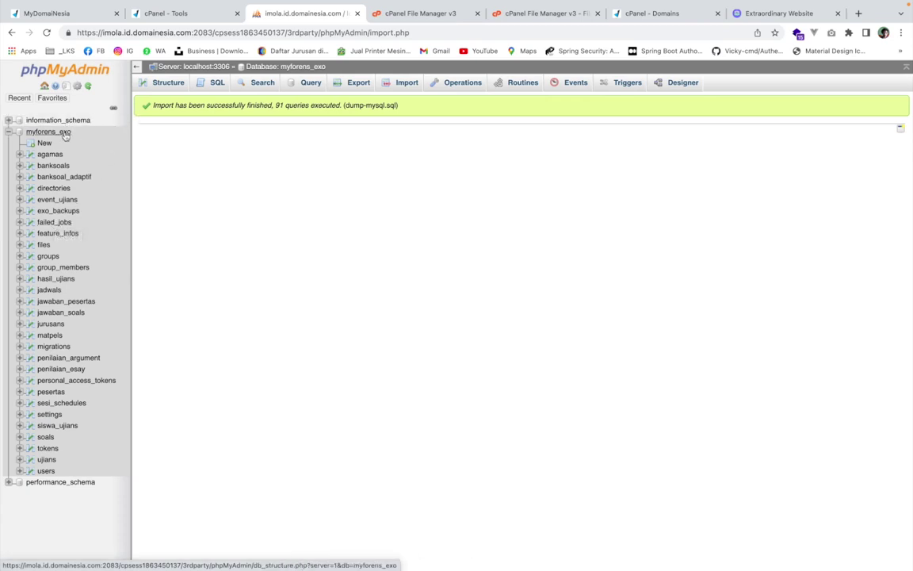
- Return to File Manager and open the .env file in the cbt.myforensik.com folder for editing
left_click(419, 14)
scroll(265, 317, "down", 1)
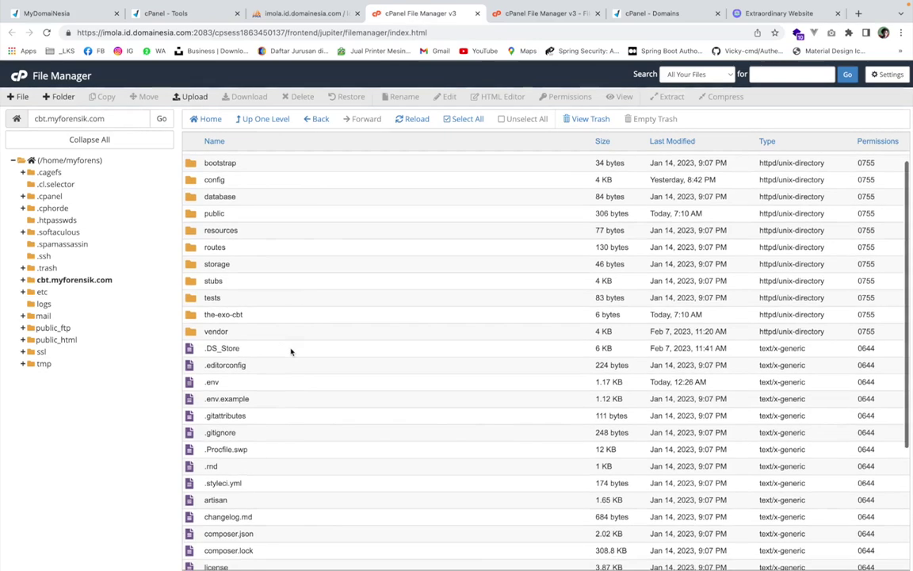
left_click(253, 370)
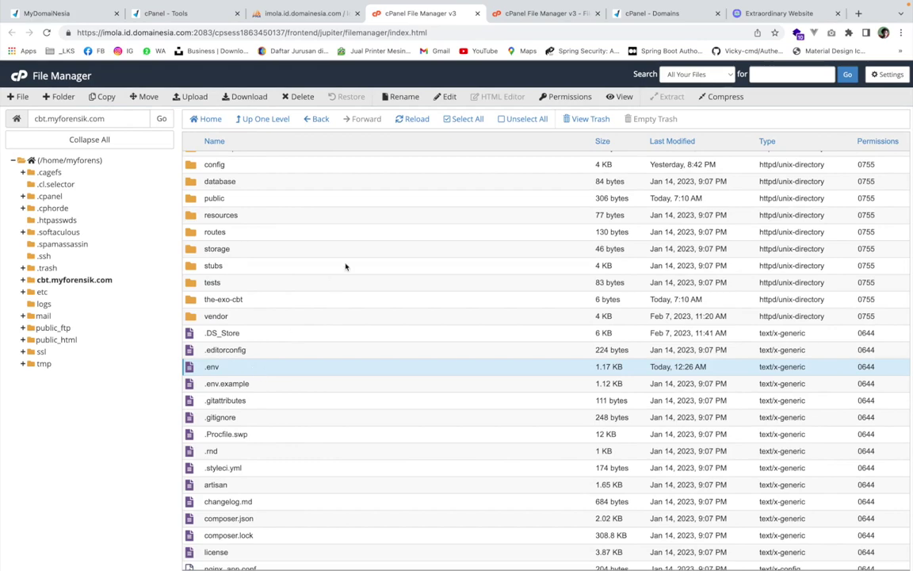
left_click(444, 96)
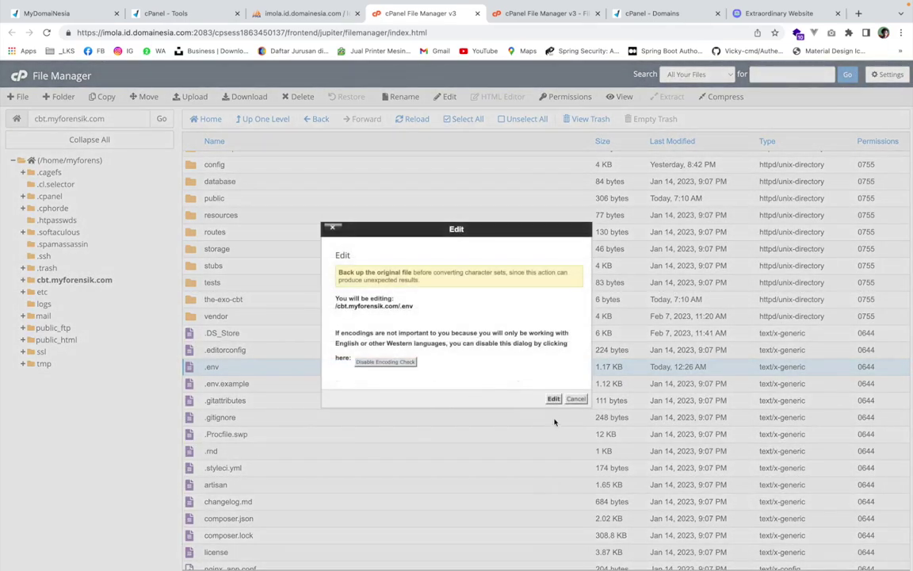
left_click(553, 399)
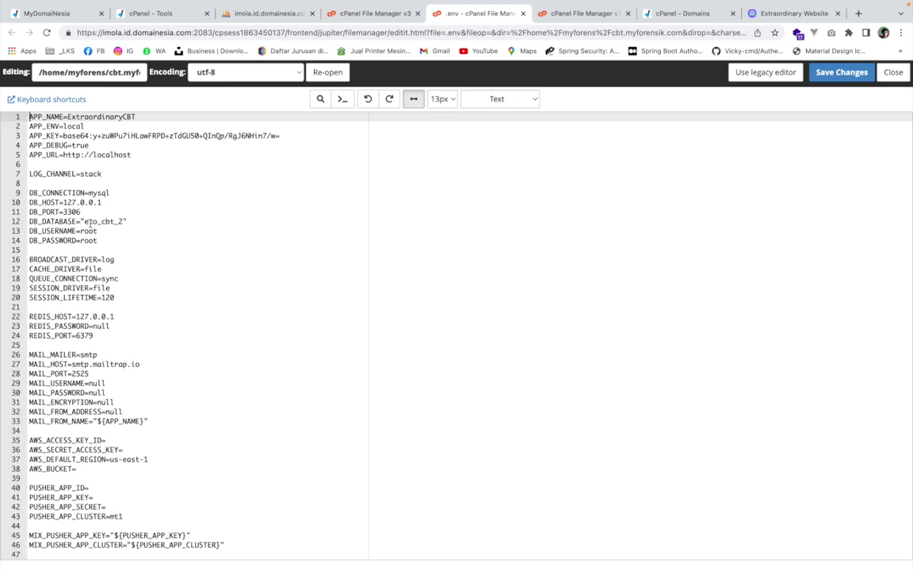
- Copy the database name from cPanel's list of current MySQL databases and set DB_DATABASE in the .env file to "myforens_exo"
left_click(154, 13)
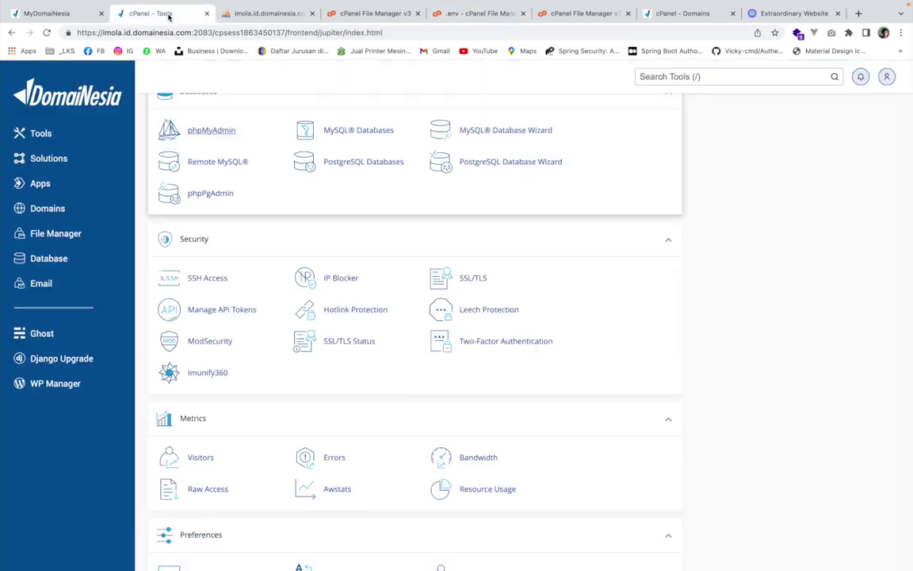
left_click(261, 14)
left_click_drag(72, 132, 28, 134)
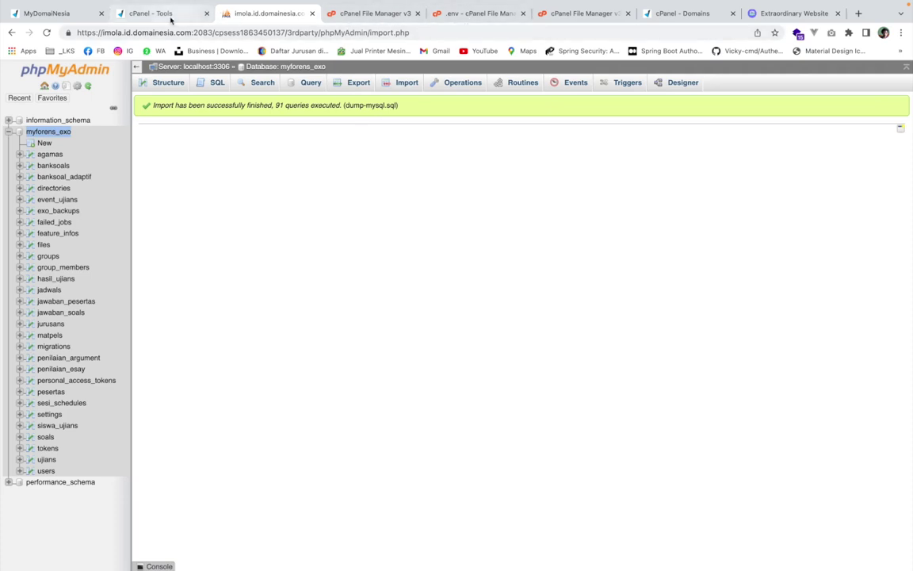
left_click(166, 14)
scroll(271, 308, "down", 5)
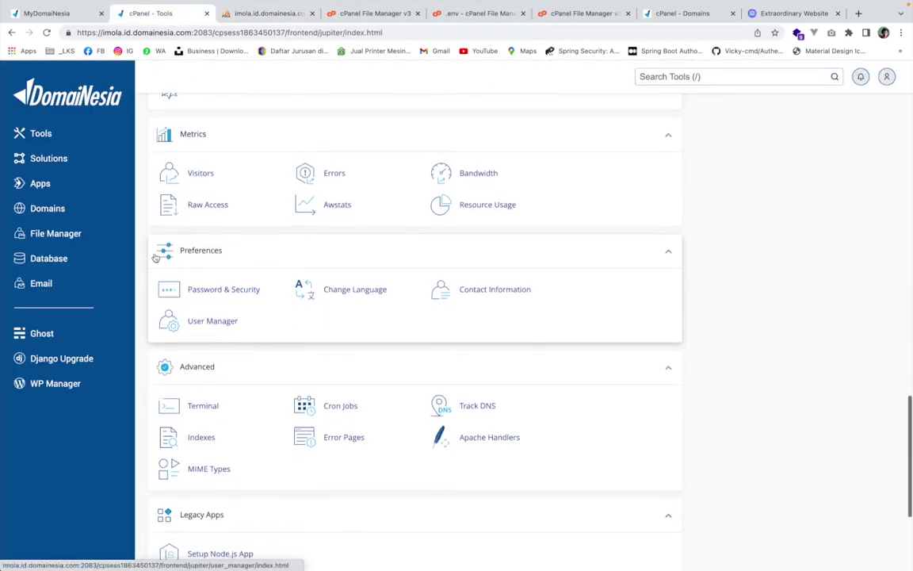
left_click(60, 263)
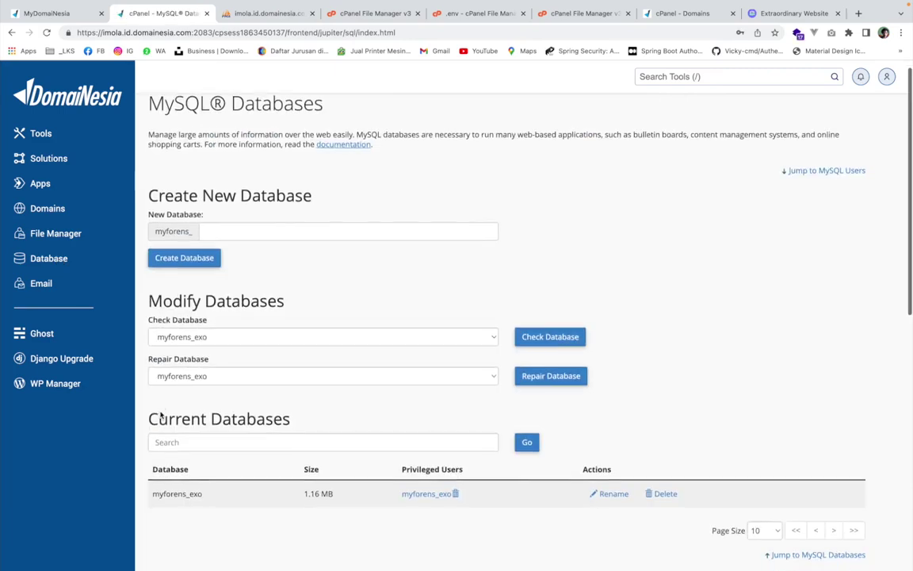
scroll(159, 417, "down", 3)
double_click(186, 364)
key("ctrl+c")
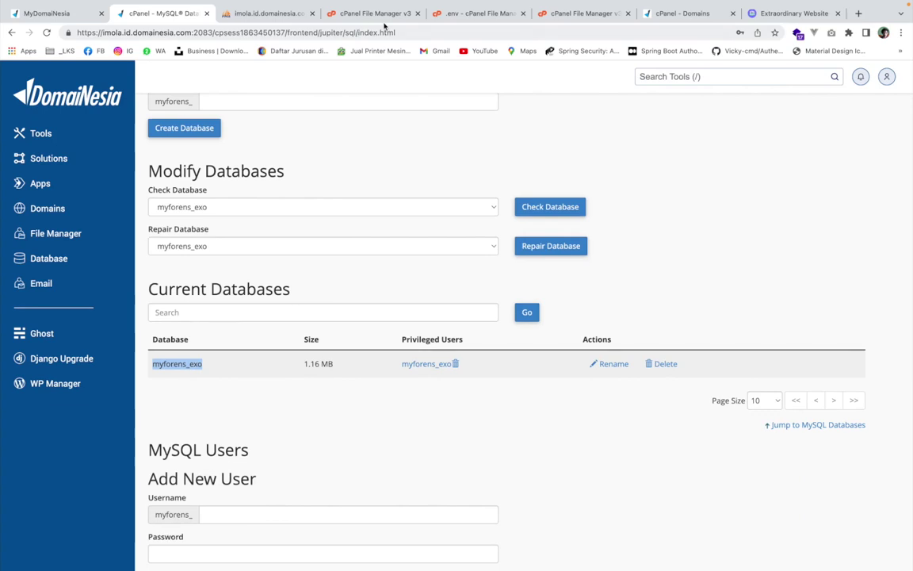
left_click(447, 14)
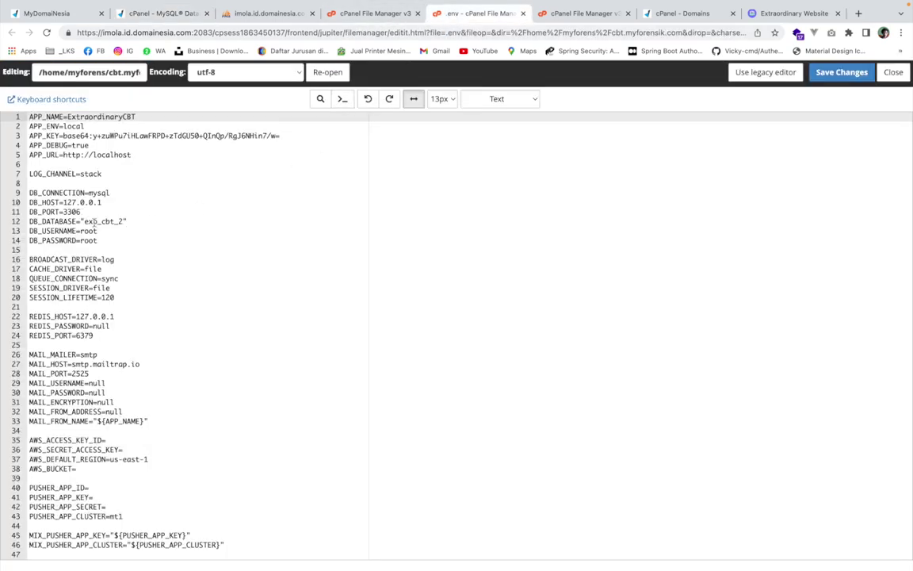
double_click(93, 222)
key("ctrl+v")
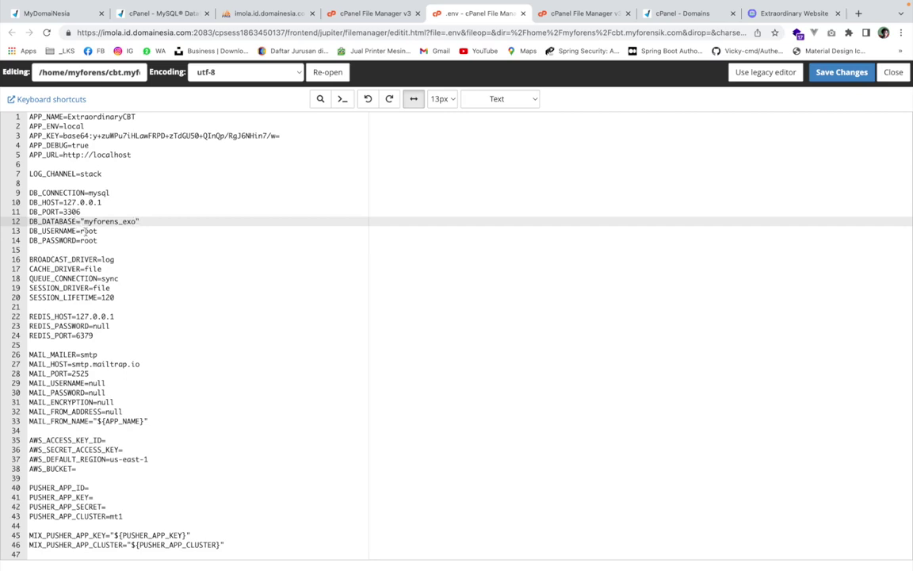
- Copy the database user from cPanel's list of current MySQL users and set DB_USERNAME in the .env file to myforens_exo
left_click(155, 13)
scroll(234, 304, "down", 1)
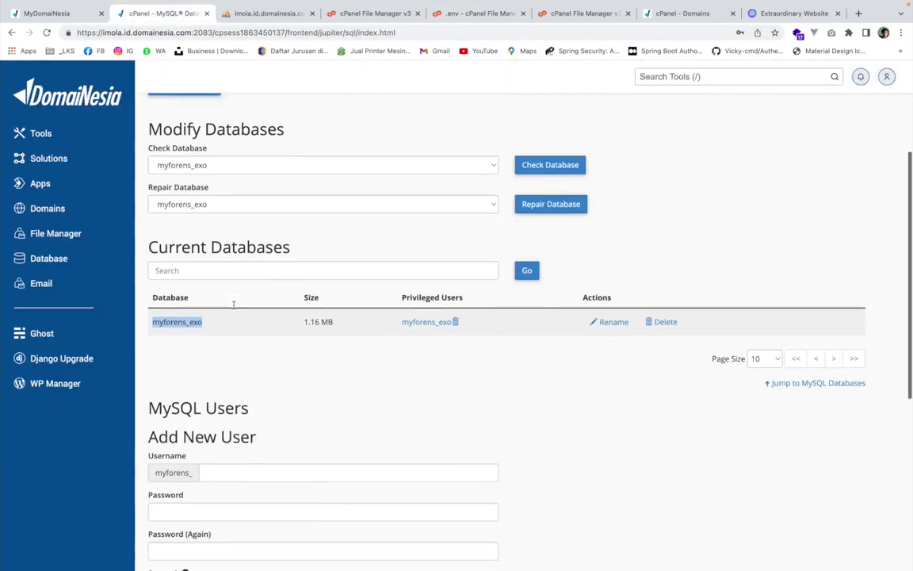
scroll(234, 304, "down", 5)
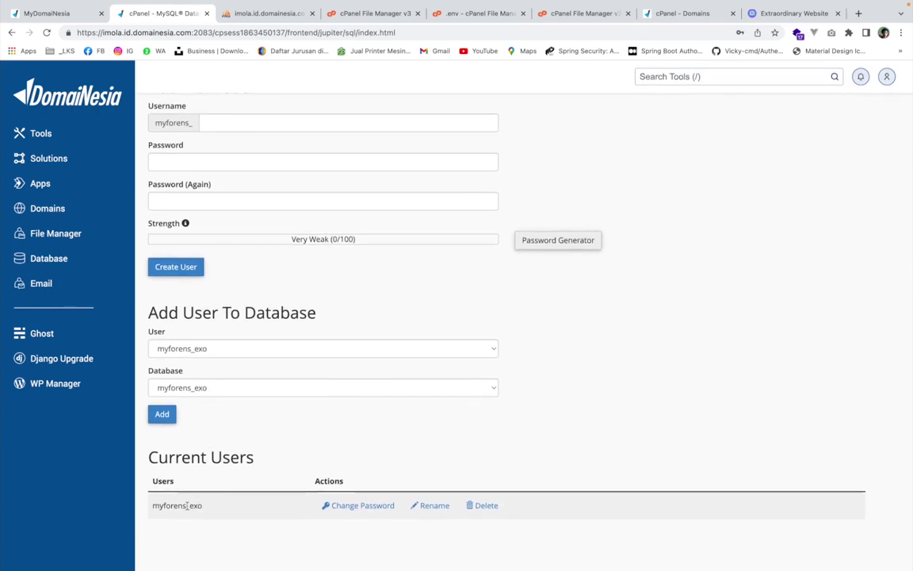
double_click(187, 505)
key("ctrl+c")
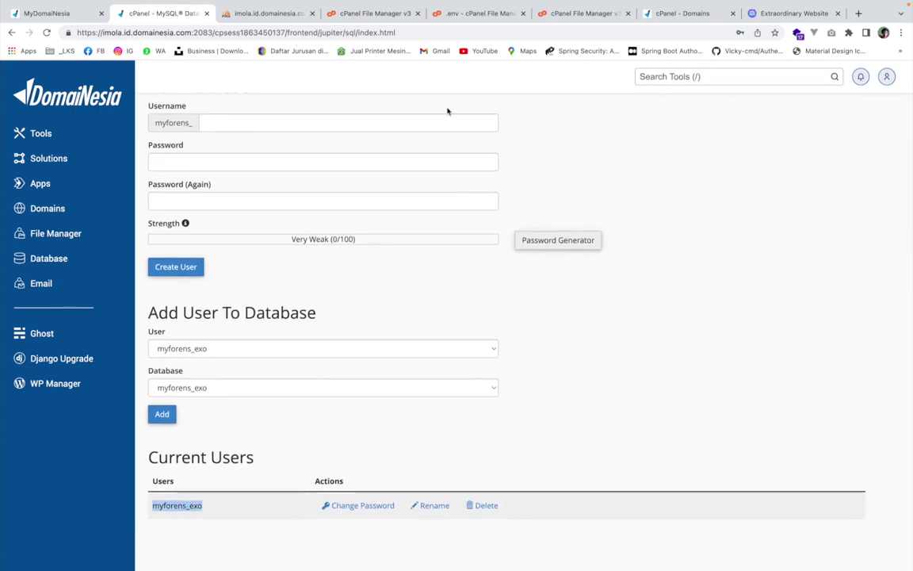
left_click(475, 13)
double_click(88, 230)
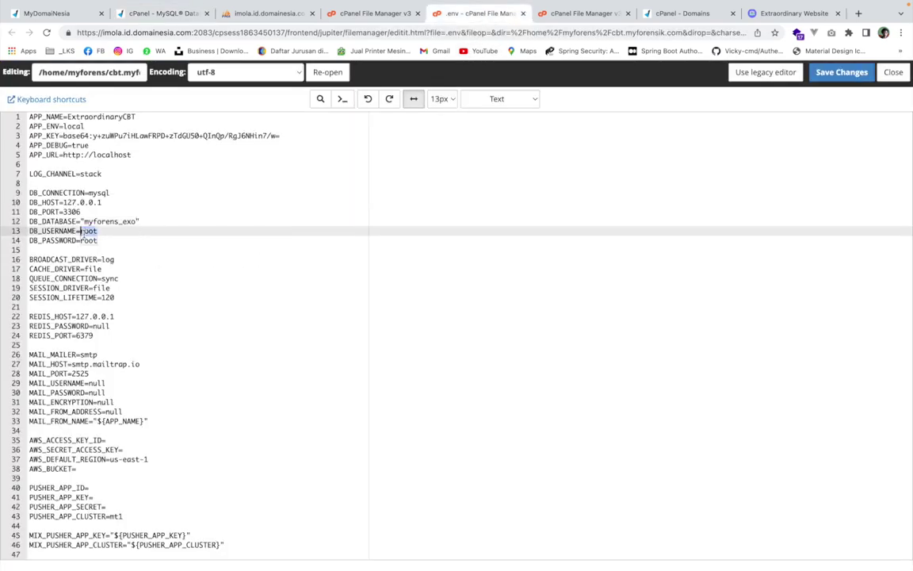
key("ctrl+v")
- Copy the database password from the dd note in Notes and paste it as the DB_PASSWORD value in the .env file
key("ctrl+Left")
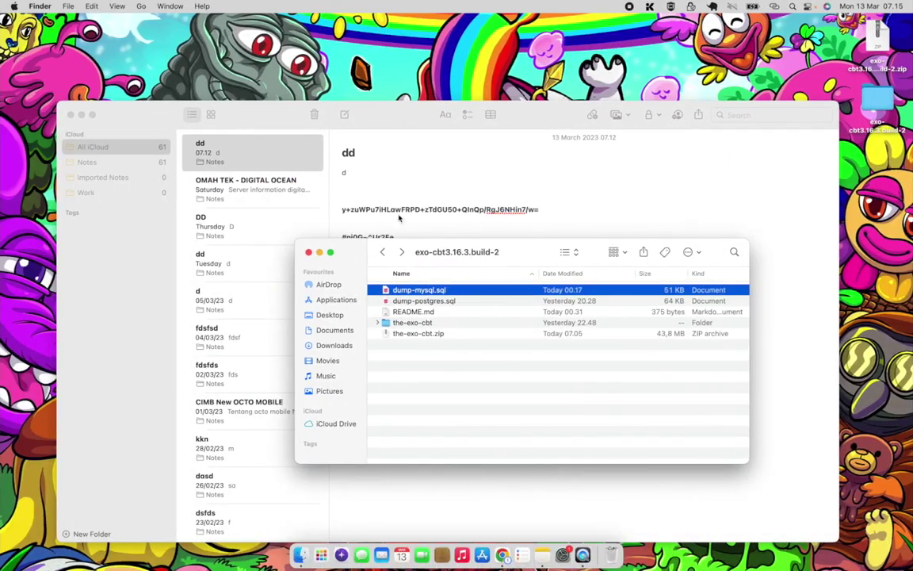
left_click(401, 197)
left_click_drag(404, 237, 340, 237)
key("super+c")
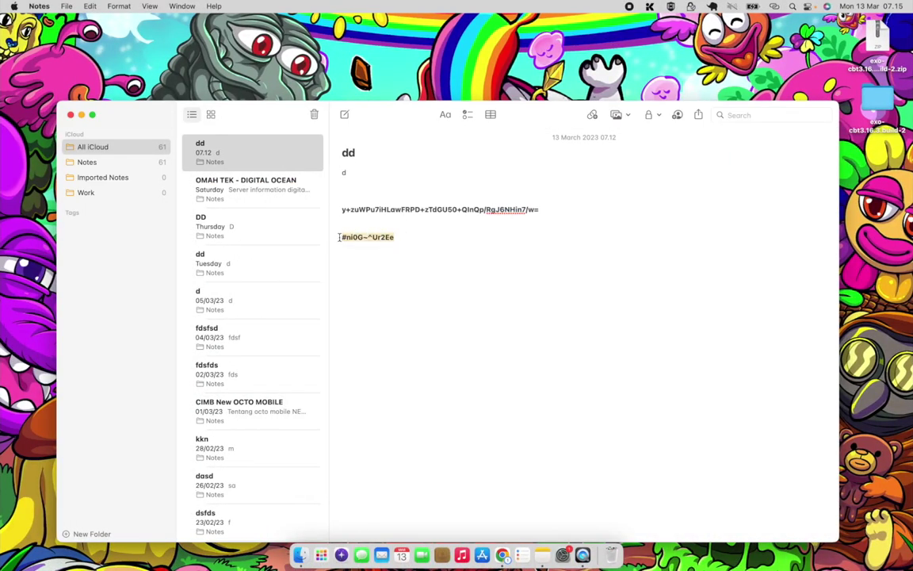
key("ctrl+Right")
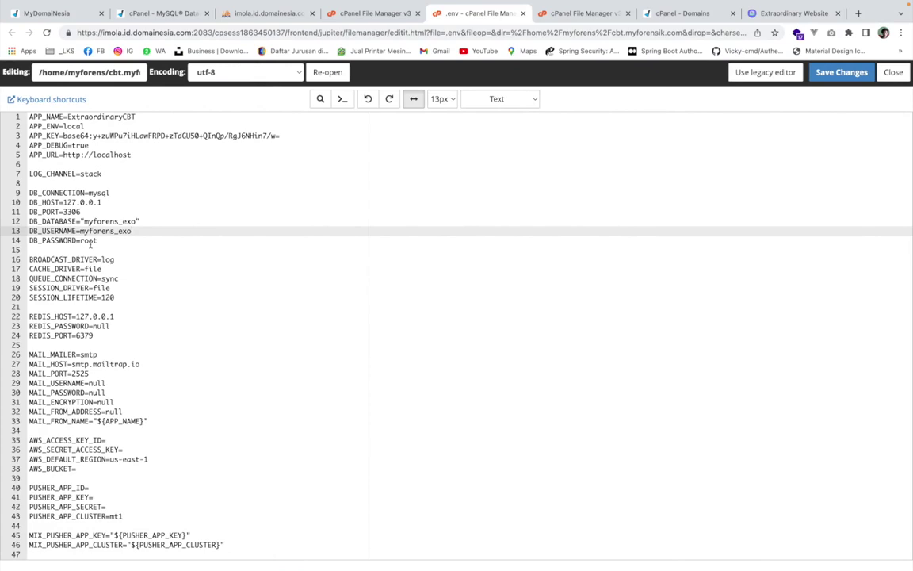
double_click(91, 243)
key("super+v")
left_click(188, 266)
scroll(188, 266, "down", 3)
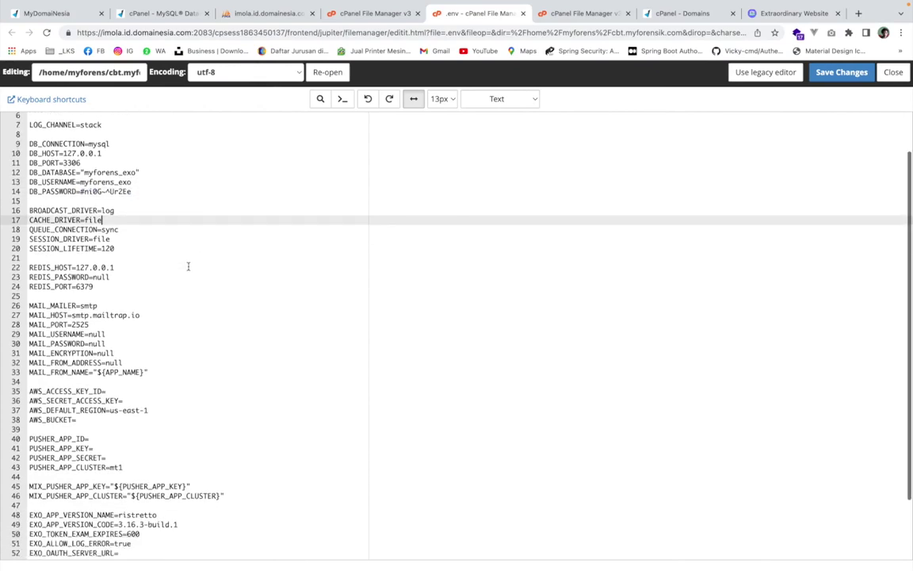
- Save the .env file with the new database settings
scroll(188, 266, "up", 3)
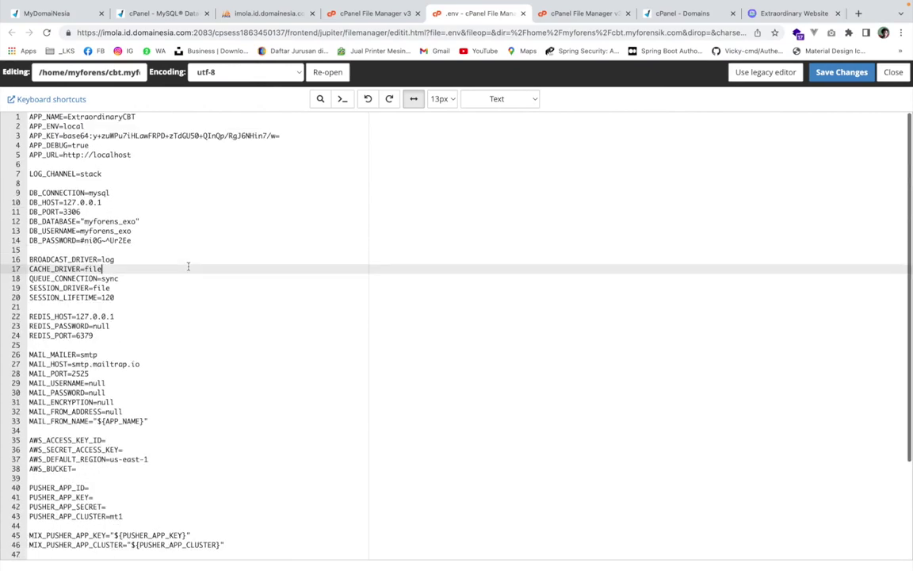
key("super+s")
left_click(549, 95)
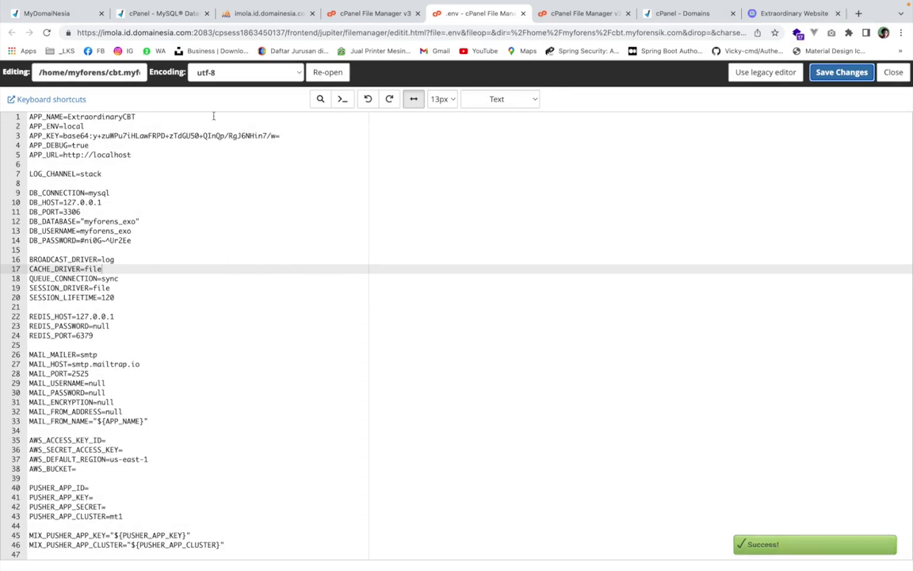
- Return to cPanel's tools overview and open MultiPHP Version to check the PHP version assigned to each domain
left_click(171, 16)
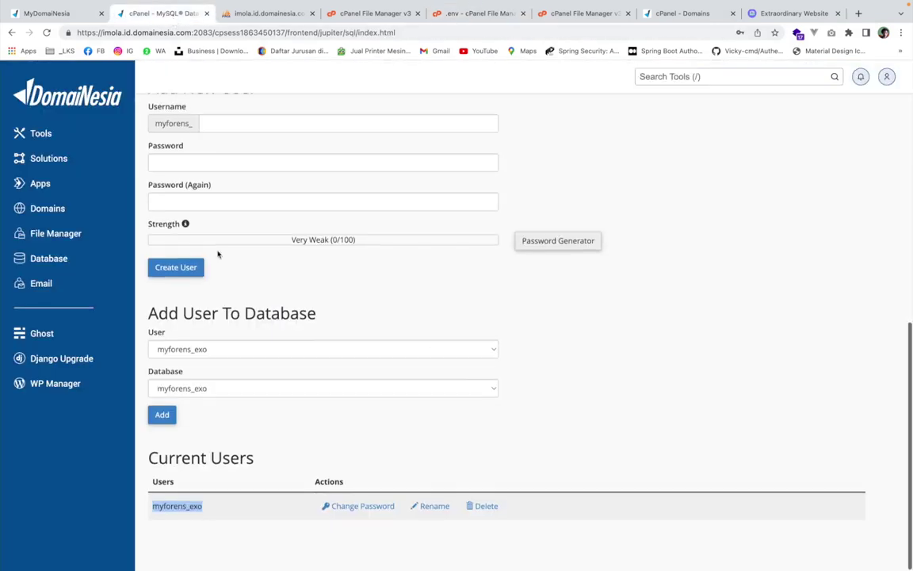
scroll(158, 206, "up", 5)
left_click(48, 134)
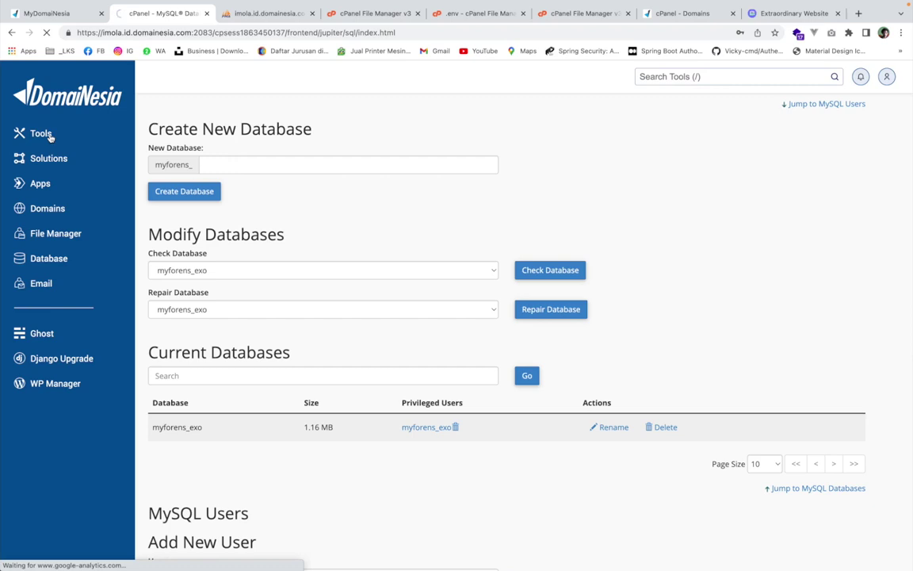
scroll(303, 285, "down", 5)
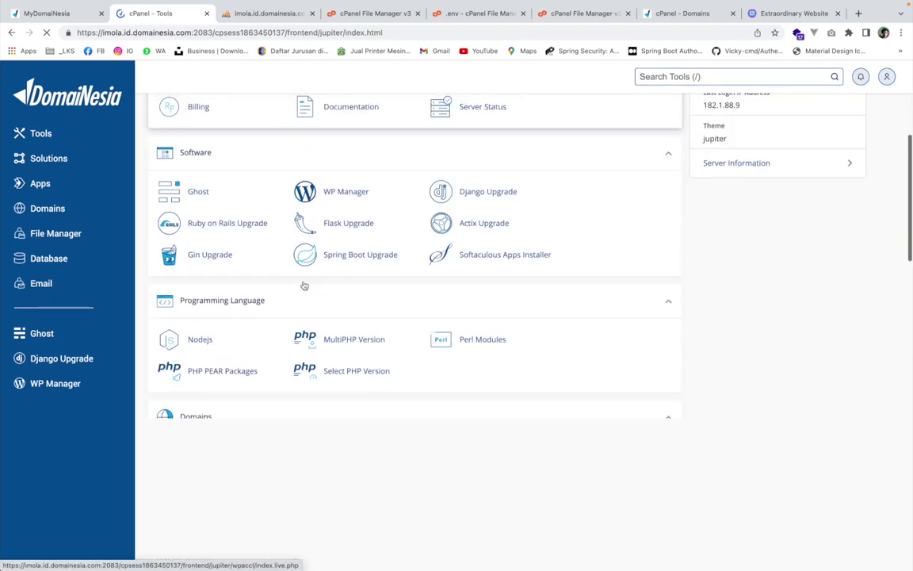
scroll(304, 285, "down", 2)
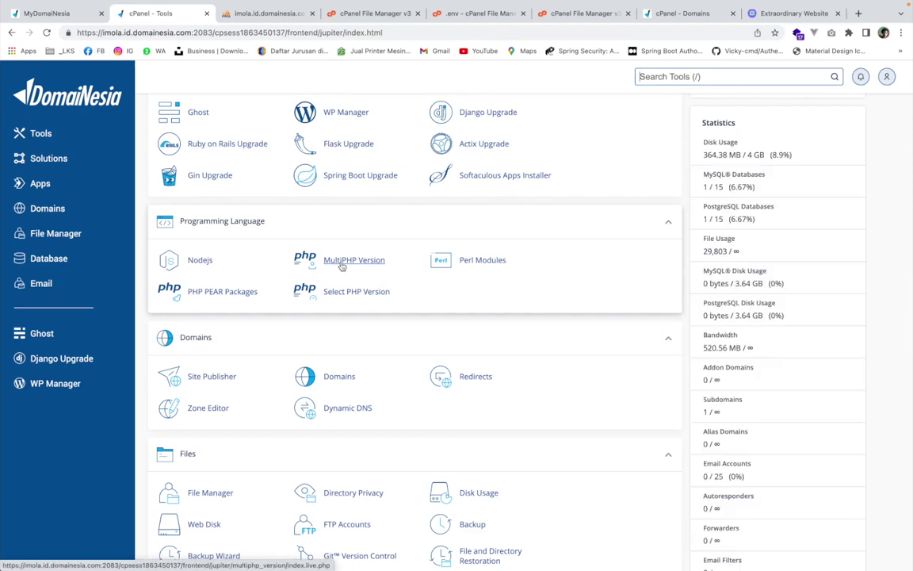
left_click(342, 266)
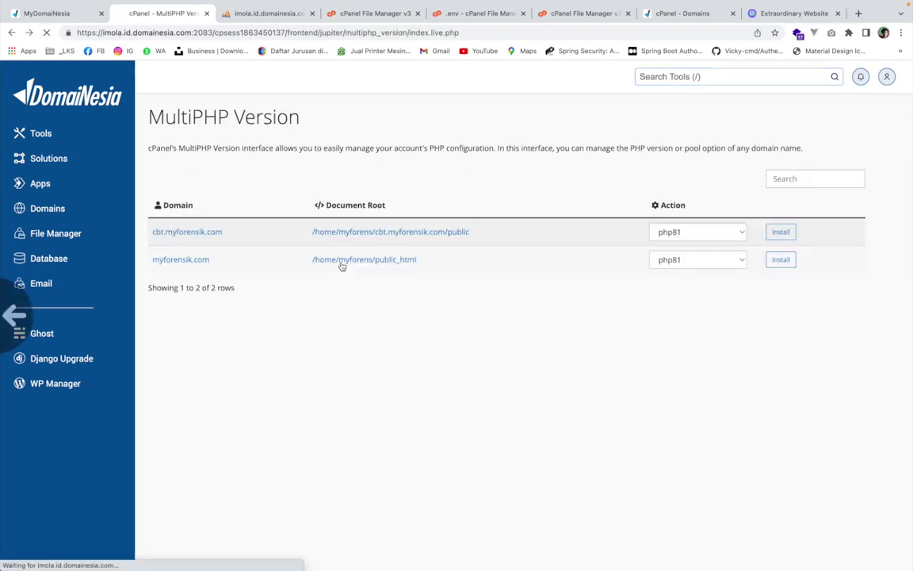
- Go back to cPanel's tools overview and open Select PHP Version
scroll(342, 266, "left", 5)
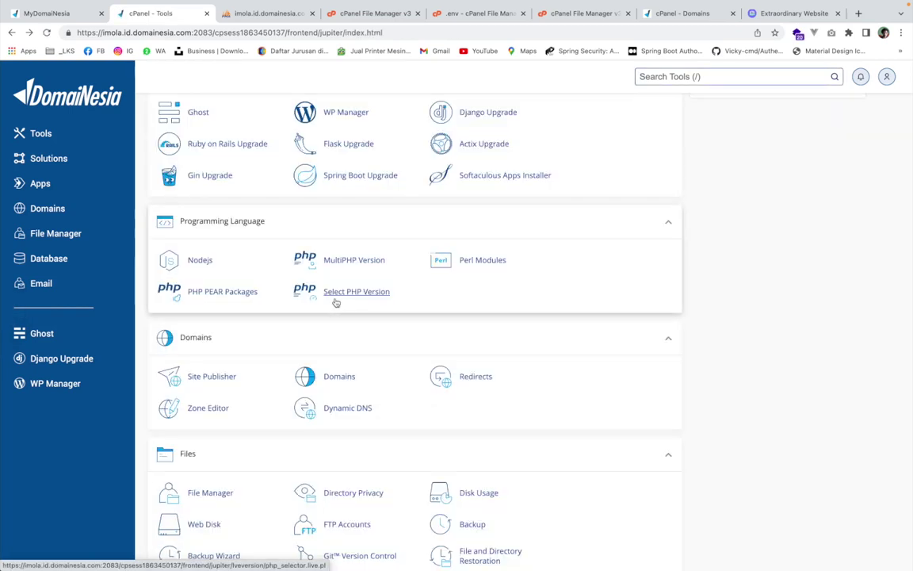
left_click(356, 300)
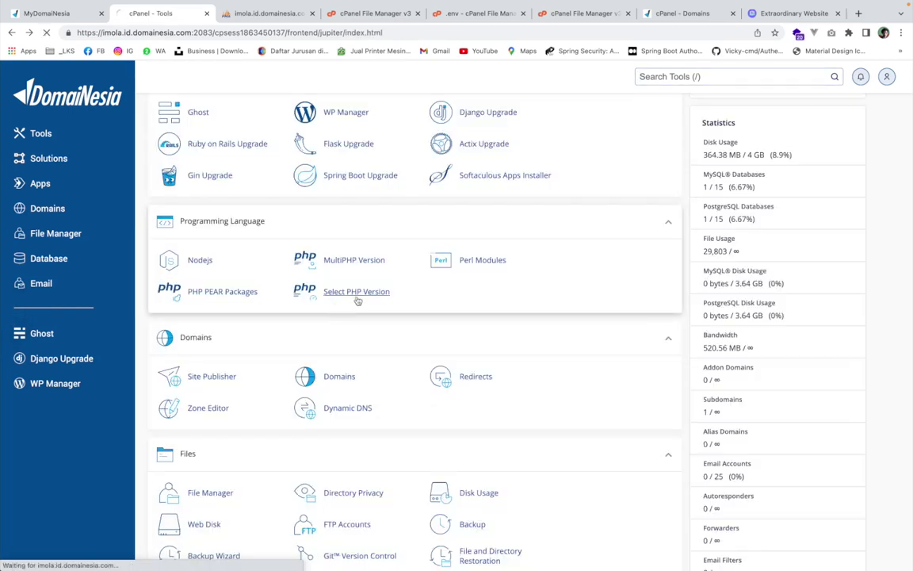